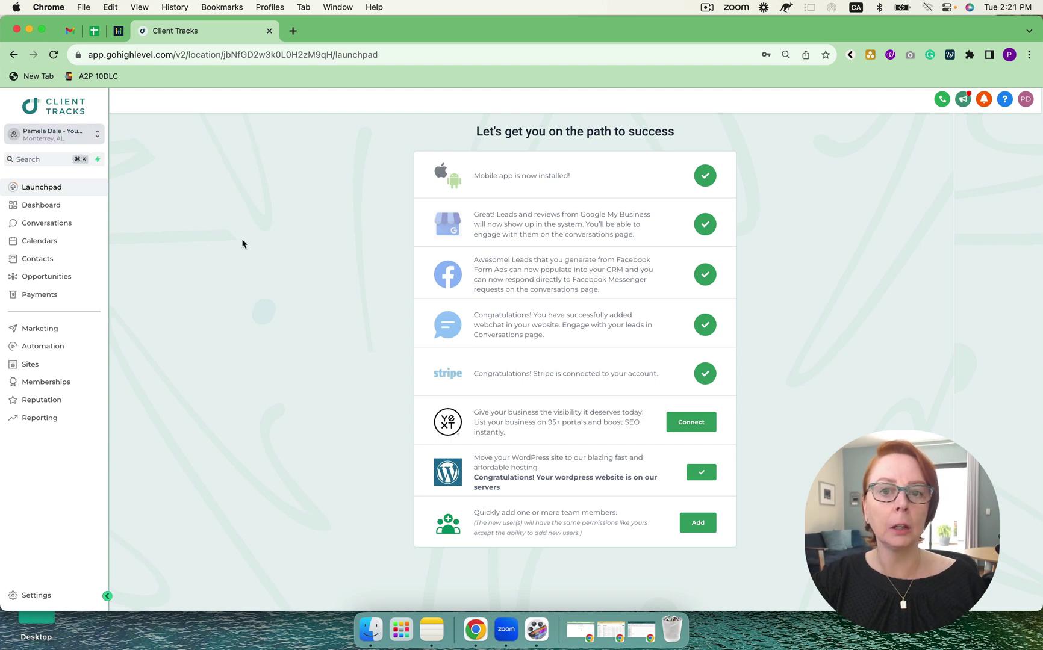
# Review the dashboard's opportunity stats and Lead Source Report, then open the Google Ads report
pyautogui.click(54, 211)
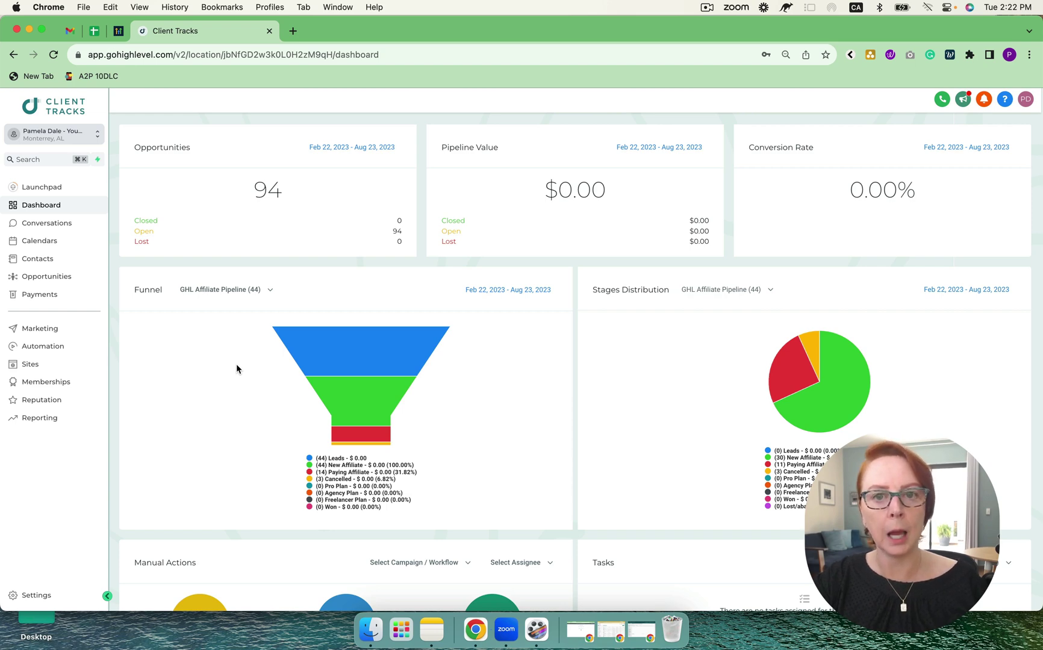
pyautogui.scroll(-7, 303, 422)
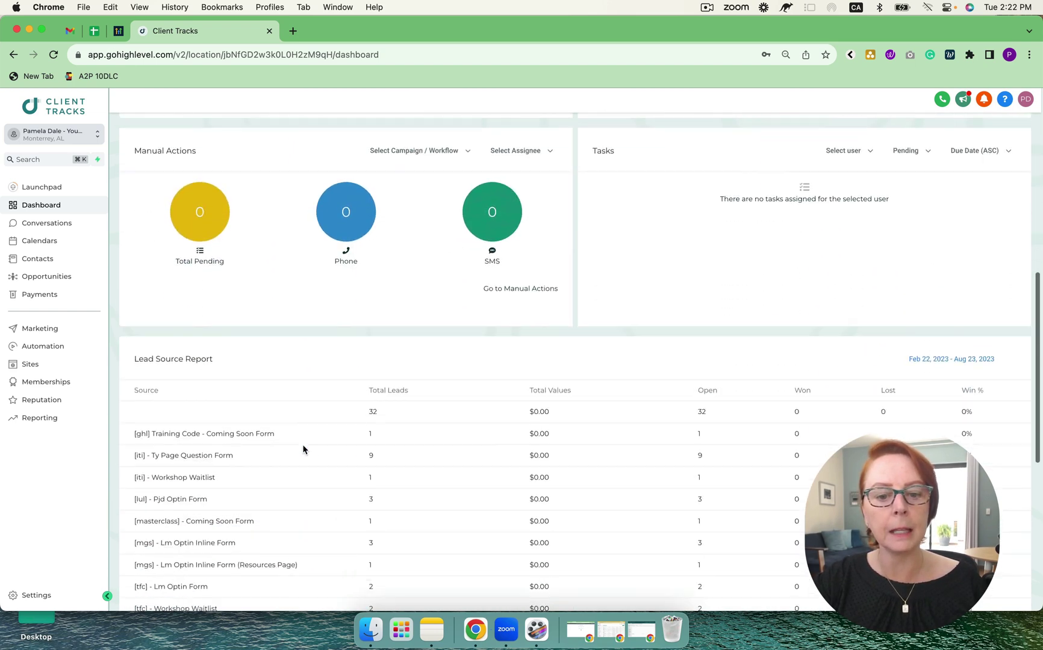
pyautogui.scroll(-6, 303, 448)
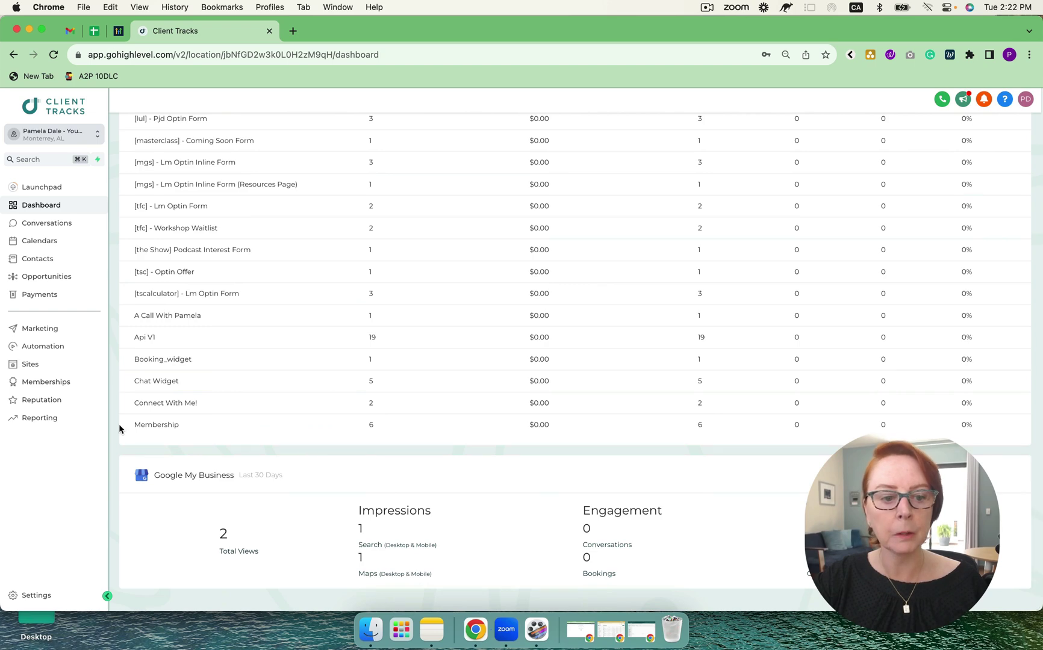
pyautogui.click(13, 418)
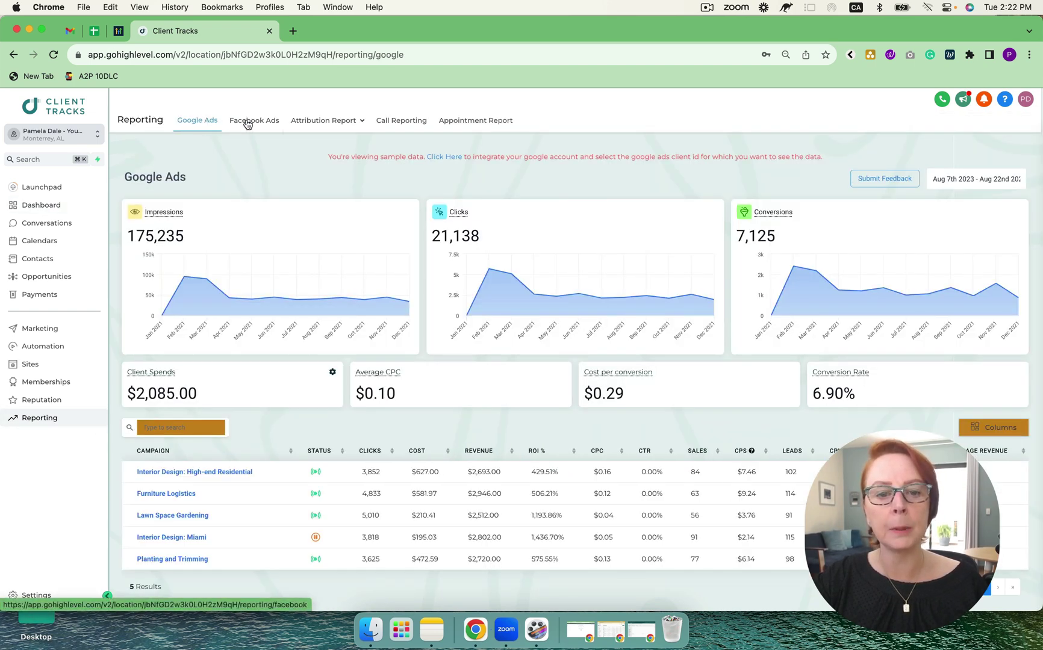
# Open the Attribution Source Report listing 41 referrers and 6 campaigns
pyautogui.moveTo(346, 125)
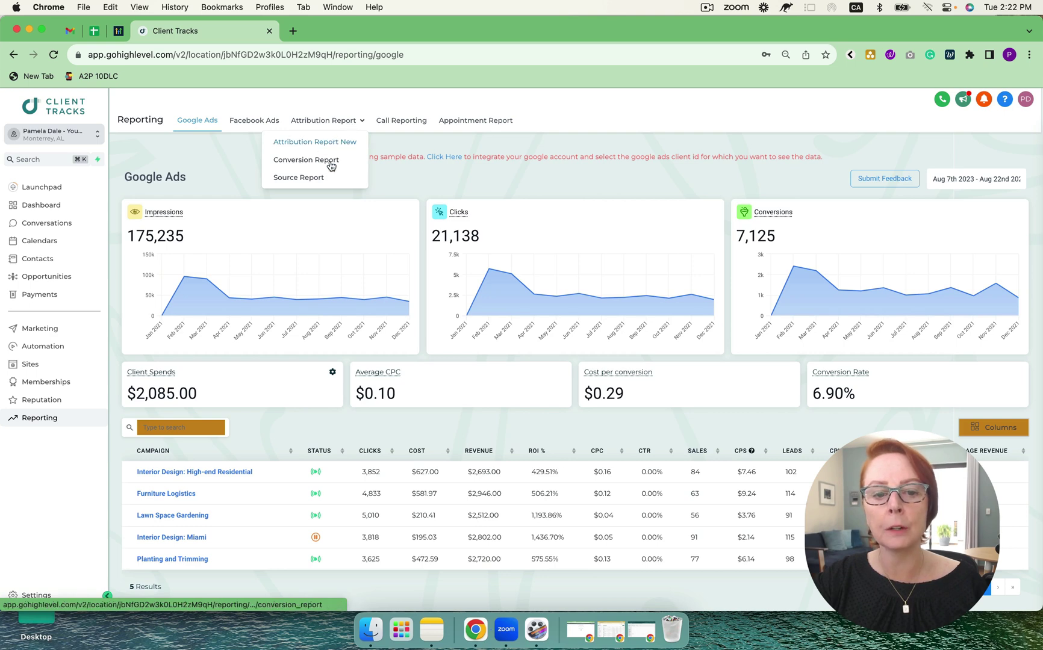
pyautogui.click(326, 184)
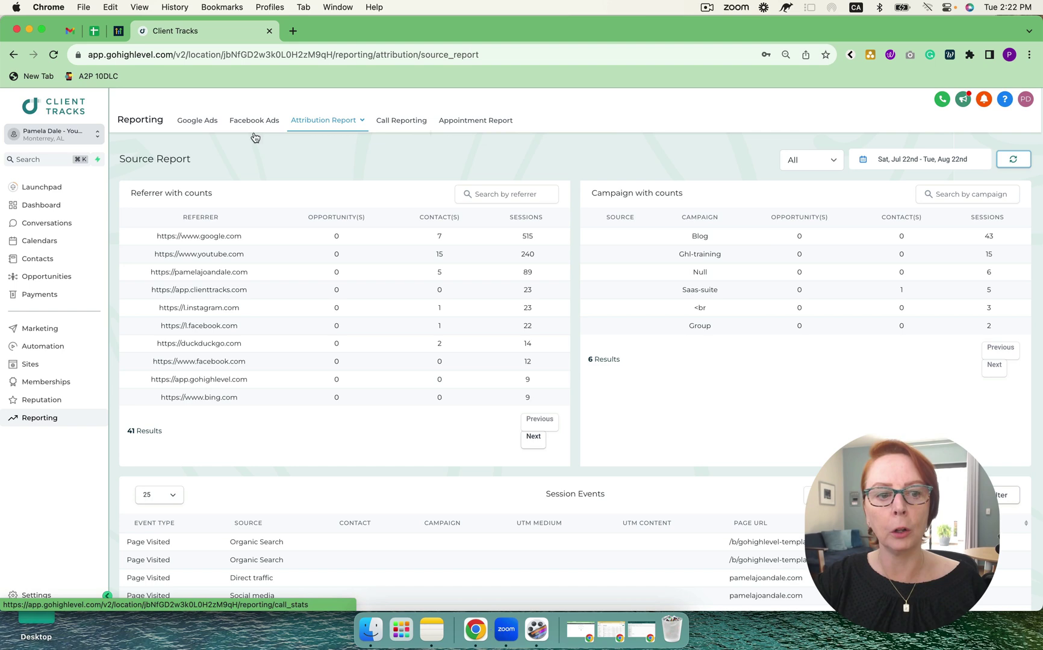
# Show the Conversations Quick Filters for owner, direction, message type and channel
pyautogui.click(58, 224)
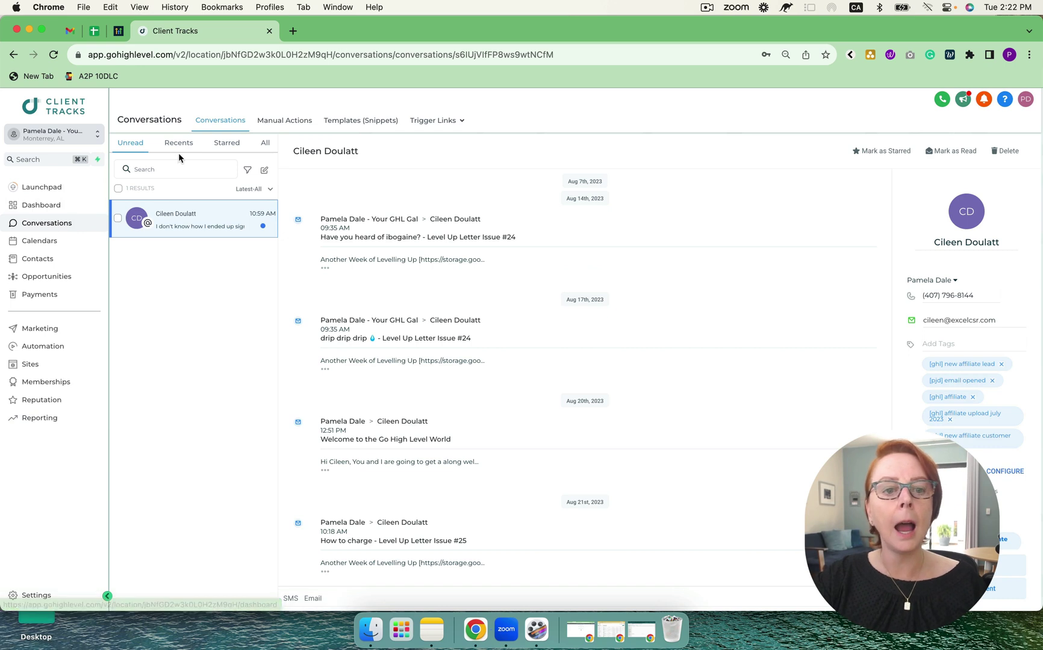
pyautogui.click(248, 171)
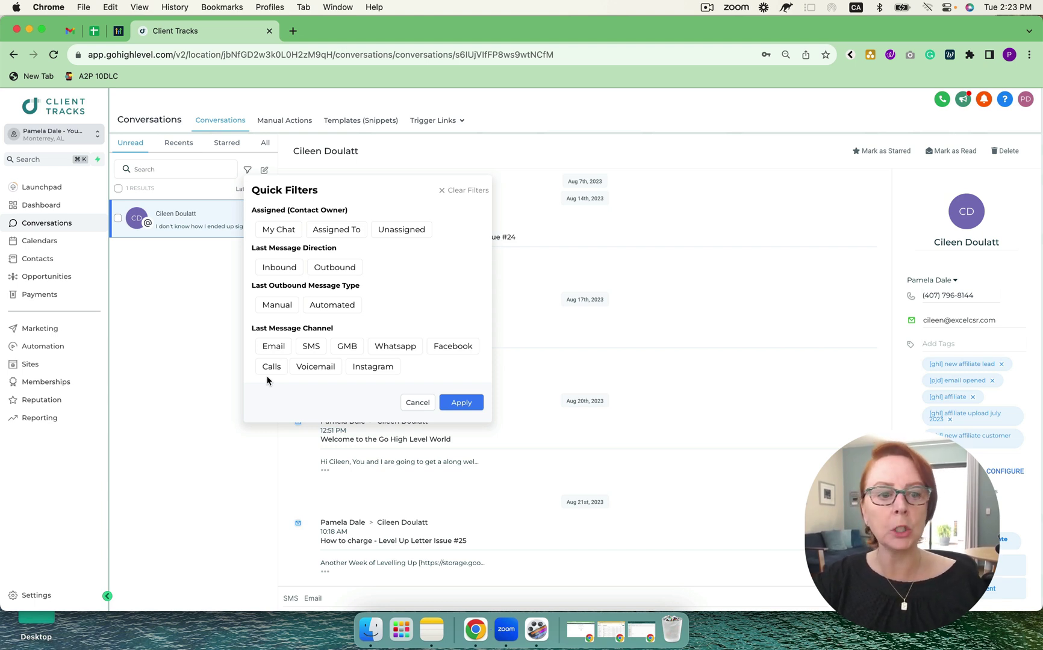
# Browse the Aug 20–26 calendar, its appointments list and calendar settings, then go to Contacts
pyautogui.click(46, 241)
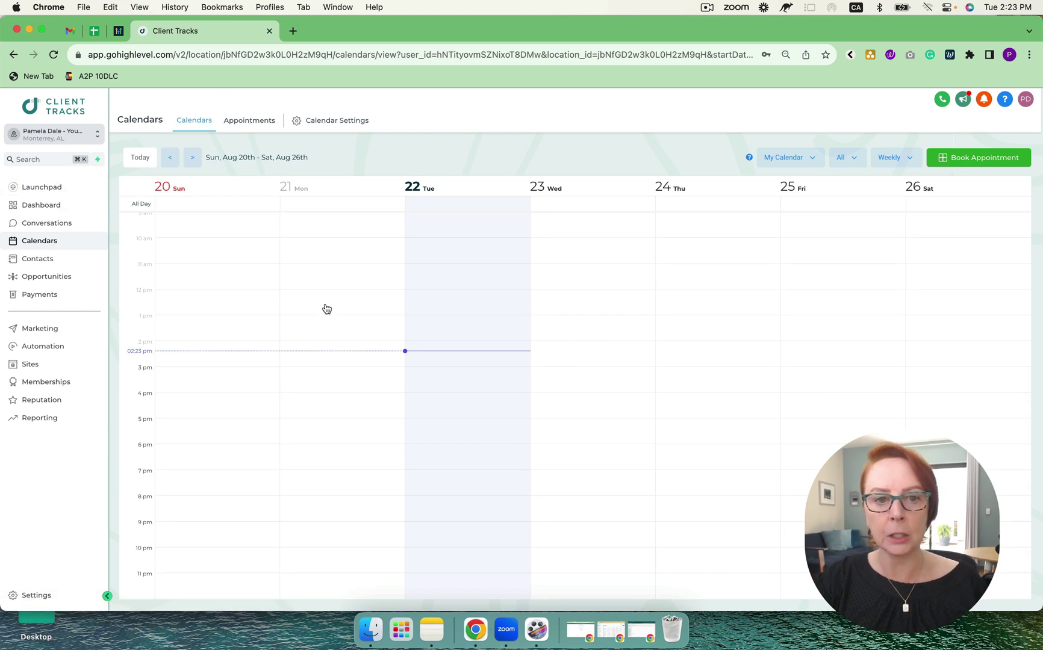
pyautogui.click(263, 123)
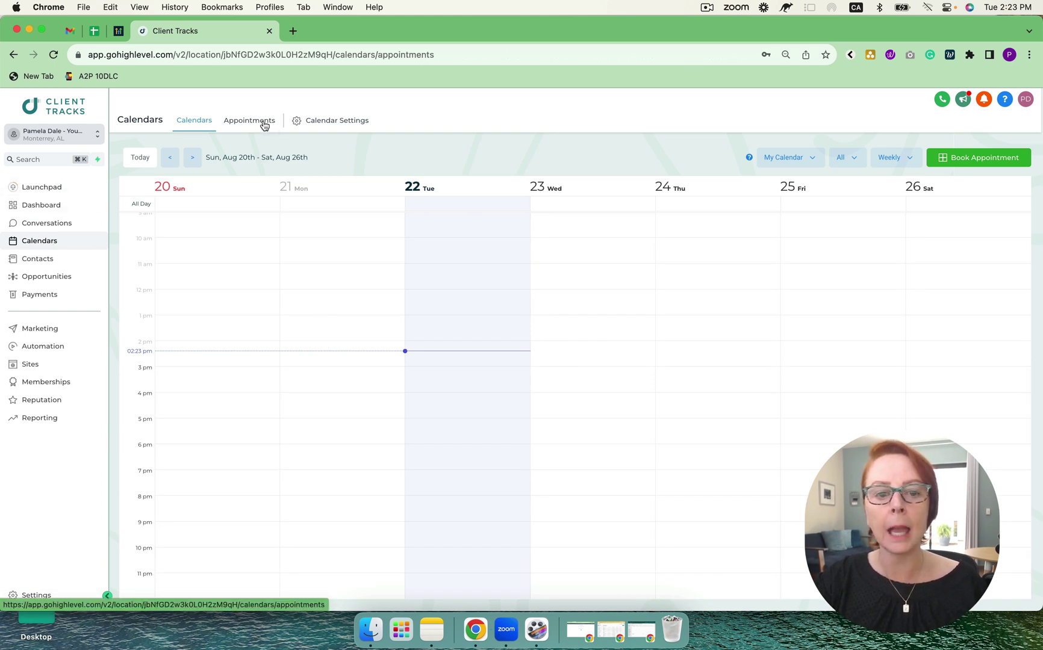
pyautogui.click(321, 119)
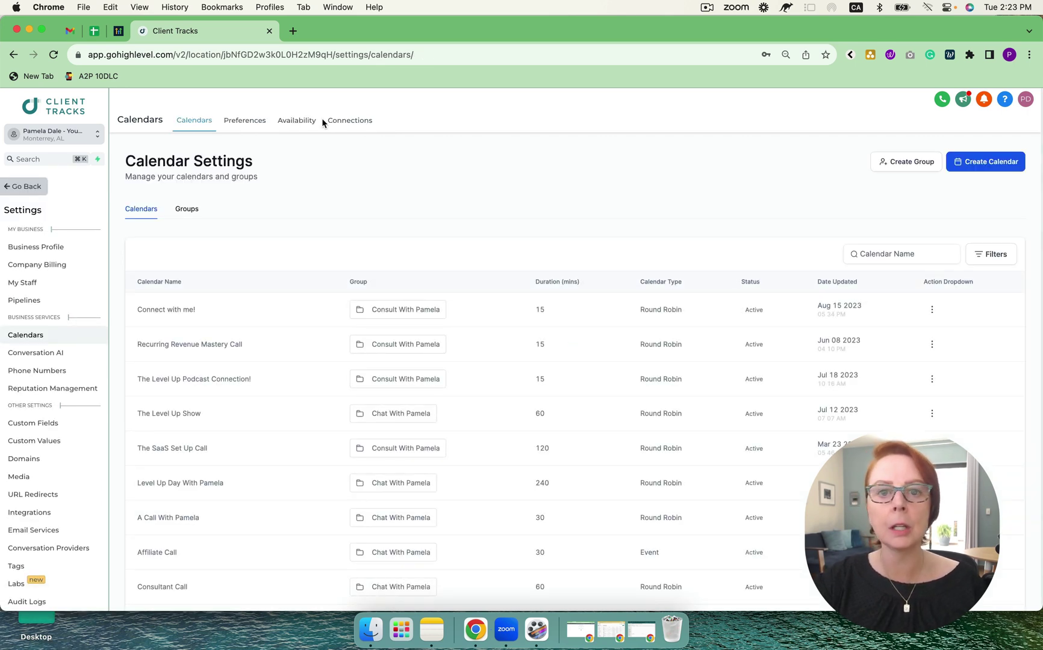
pyautogui.click(36, 188)
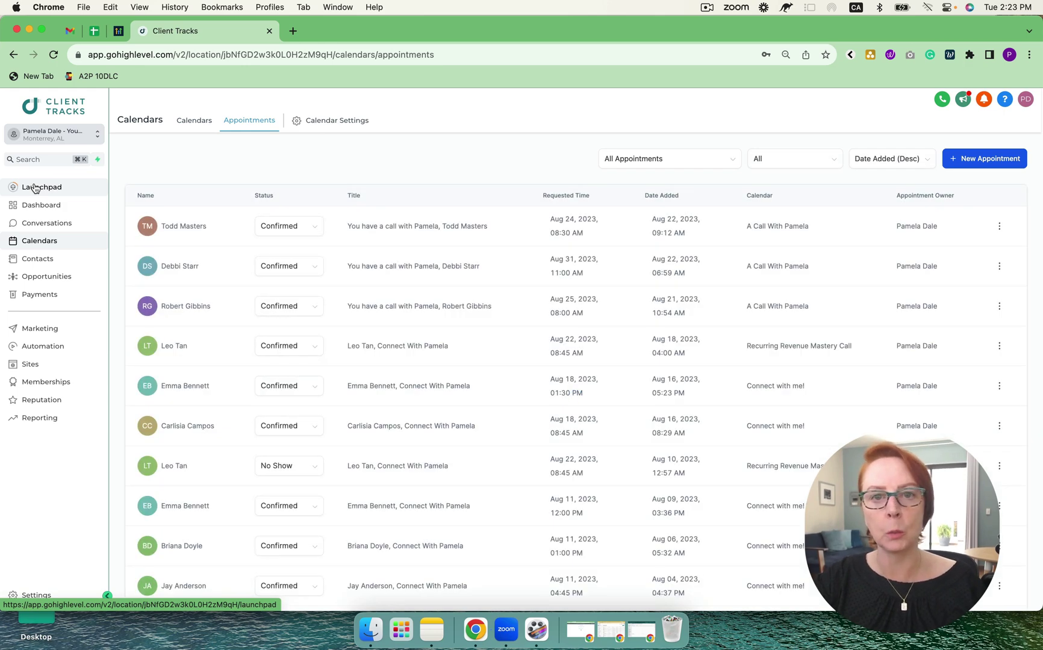
pyautogui.click(37, 261)
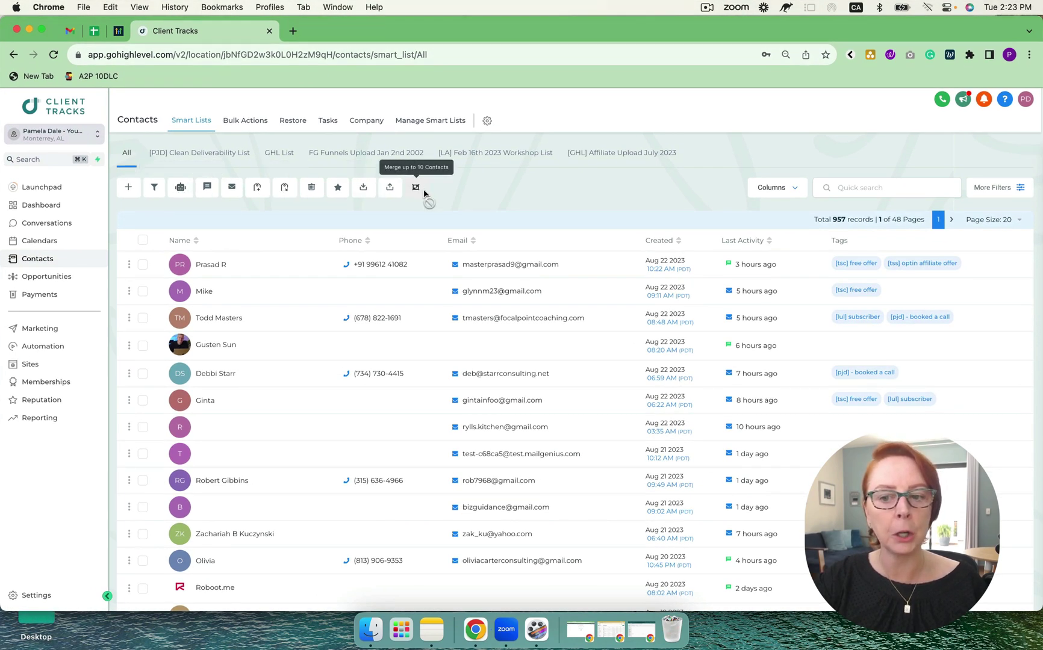
# Show the Contacts column chooser with Name, Created, Email, Last Activity, Phone and Tags enabled
pyautogui.click(790, 190)
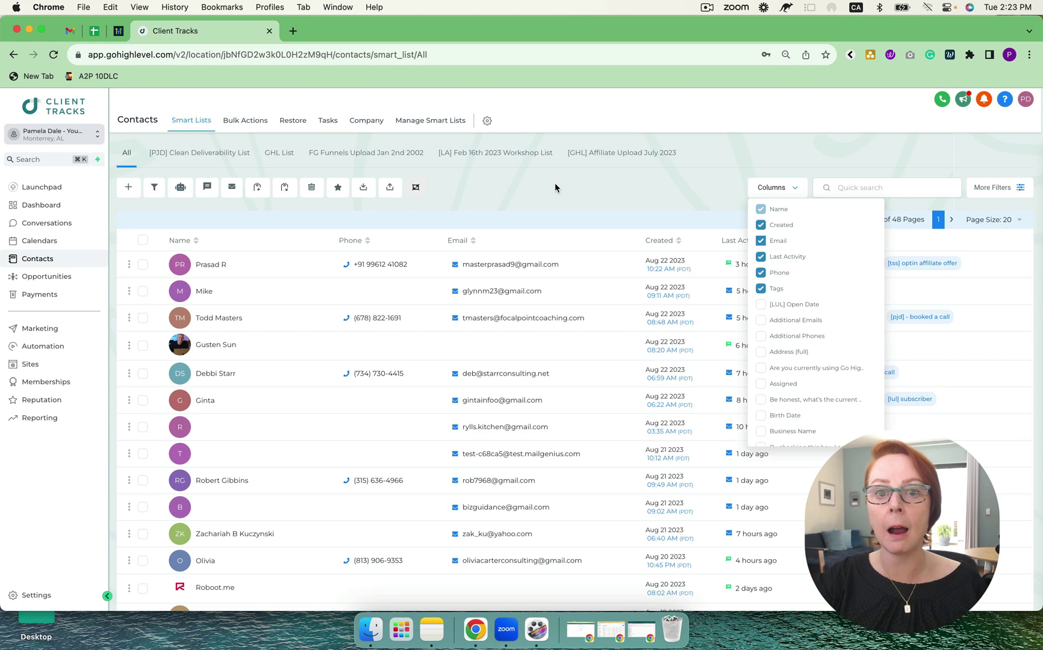
# View the [RRM] Facebook Group pipeline board and its pipeline list, then go to Payments invoices
pyautogui.click(52, 276)
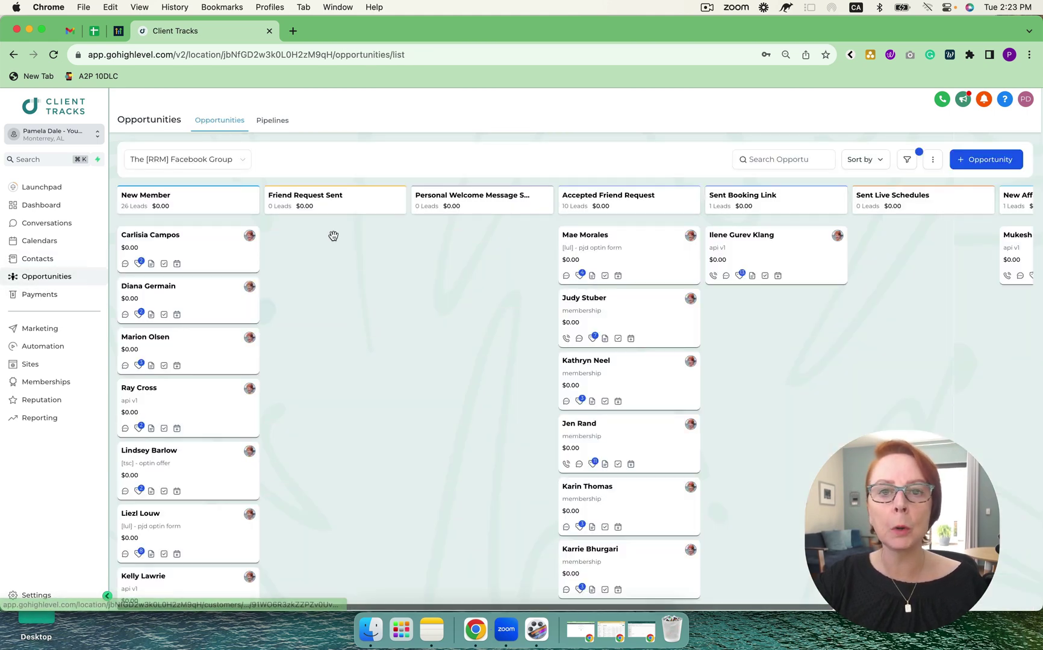
pyautogui.click(239, 161)
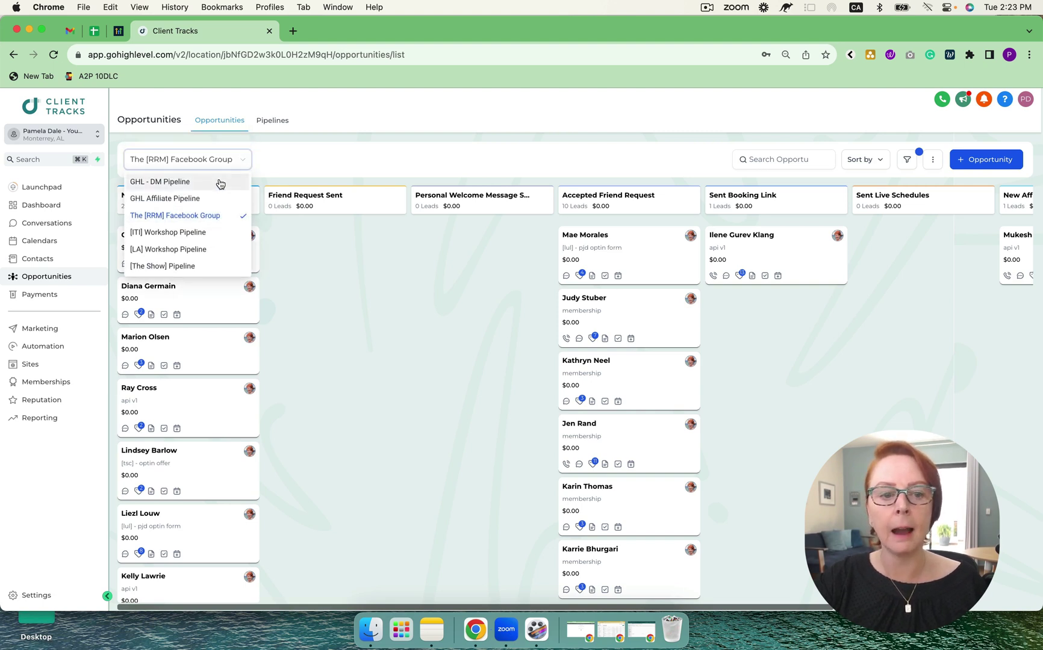
pyautogui.click(385, 281)
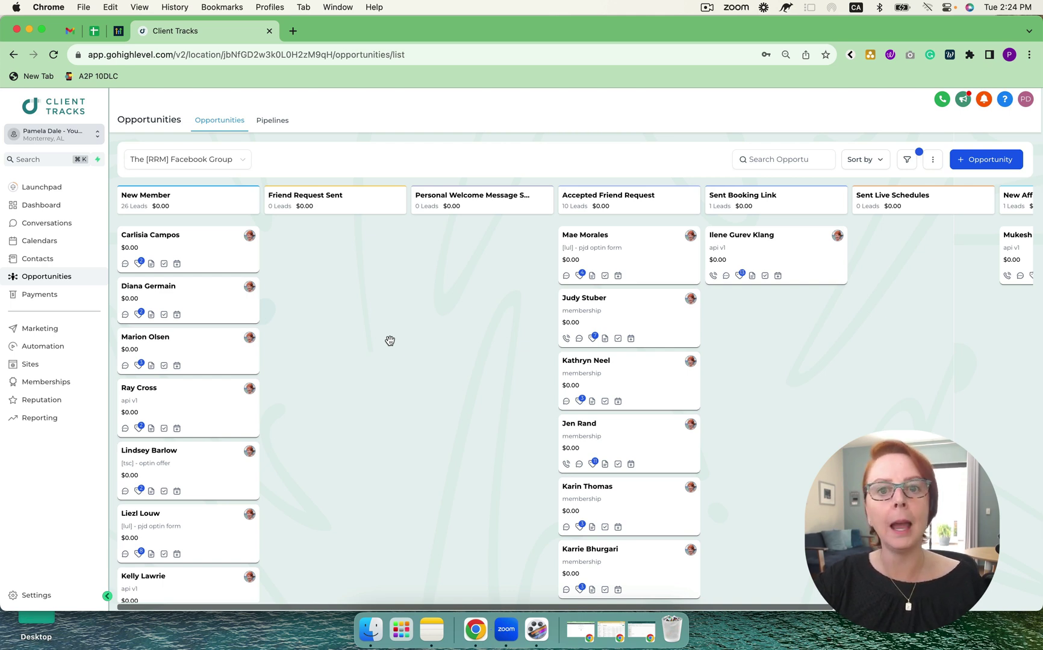
pyautogui.click(48, 294)
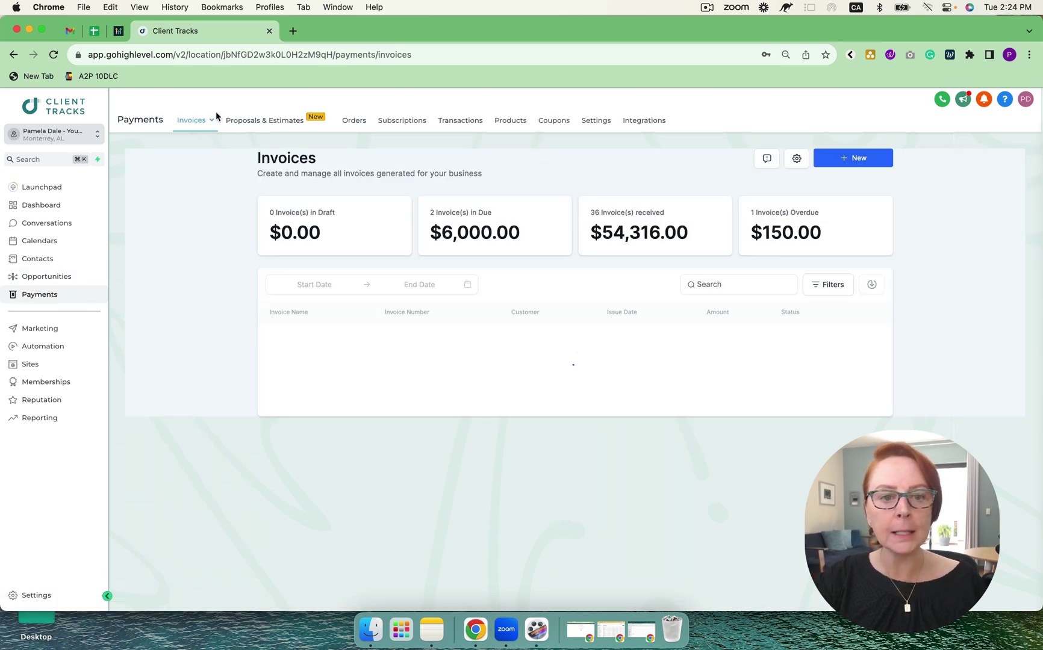
# Browse Payments' Proposals & Estimates, Products, Coupons, Settings and Integrations (NMI, Authorize.net, Stripe)
pyautogui.click(252, 124)
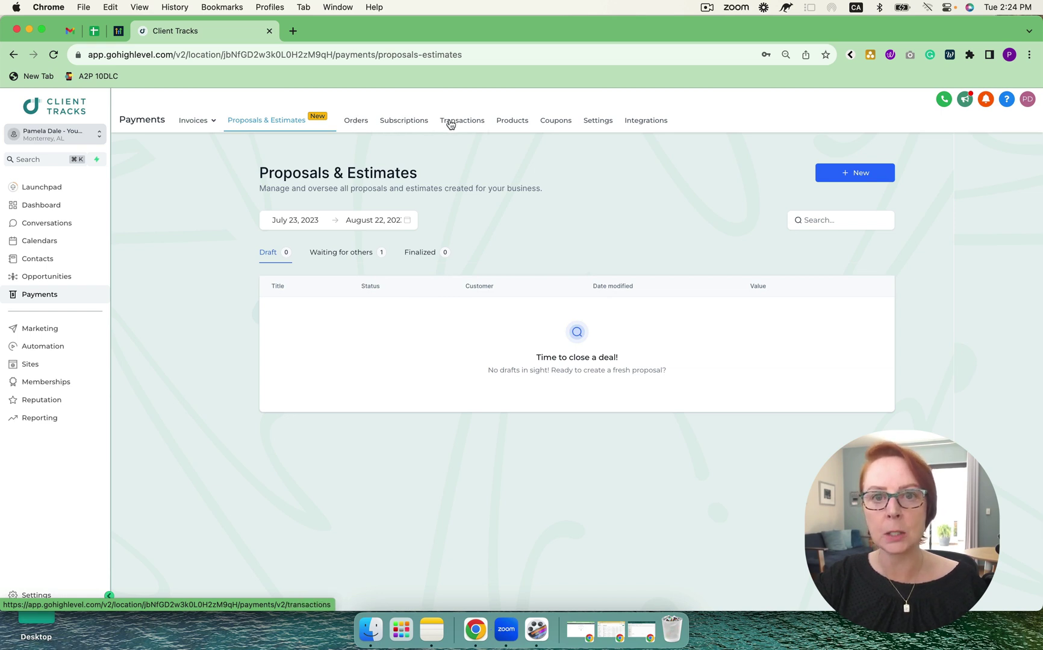
pyautogui.click(509, 123)
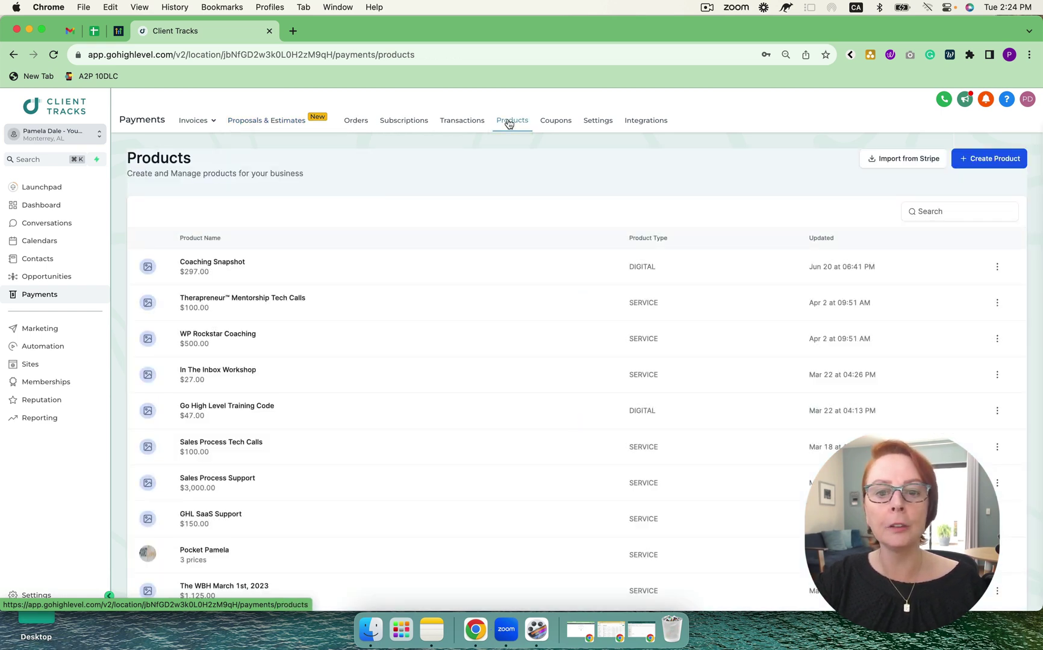
pyautogui.click(555, 124)
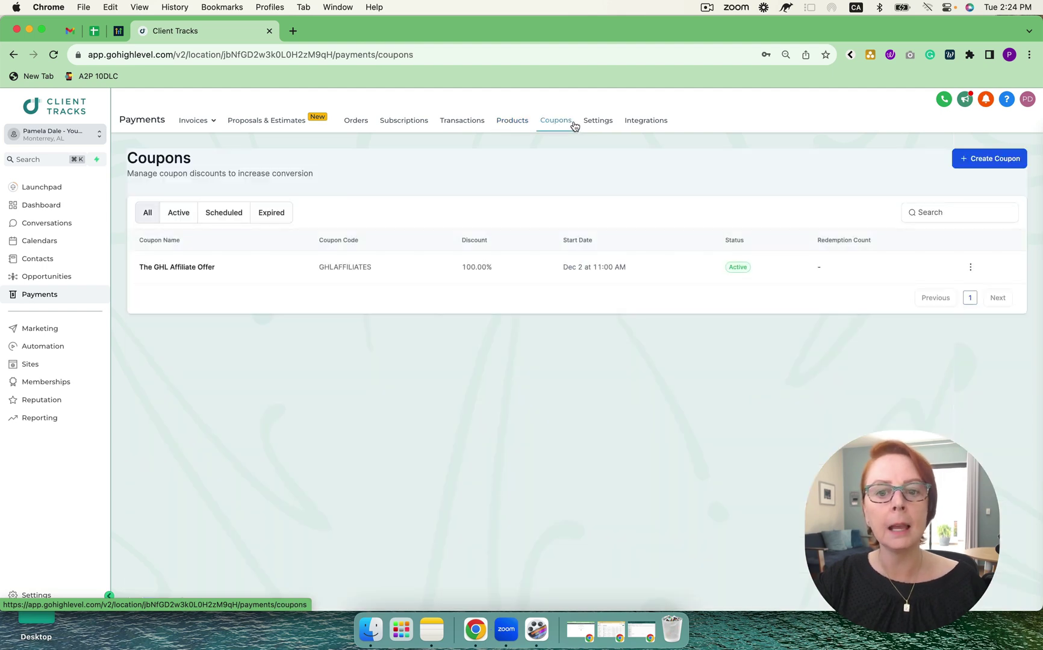
pyautogui.click(596, 125)
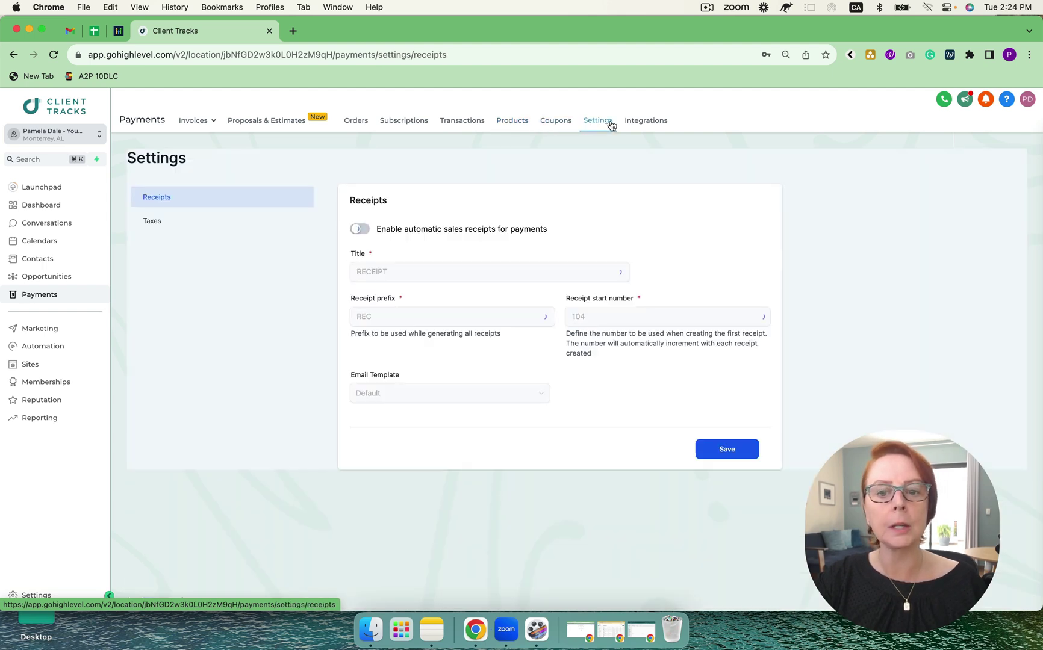
pyautogui.click(645, 123)
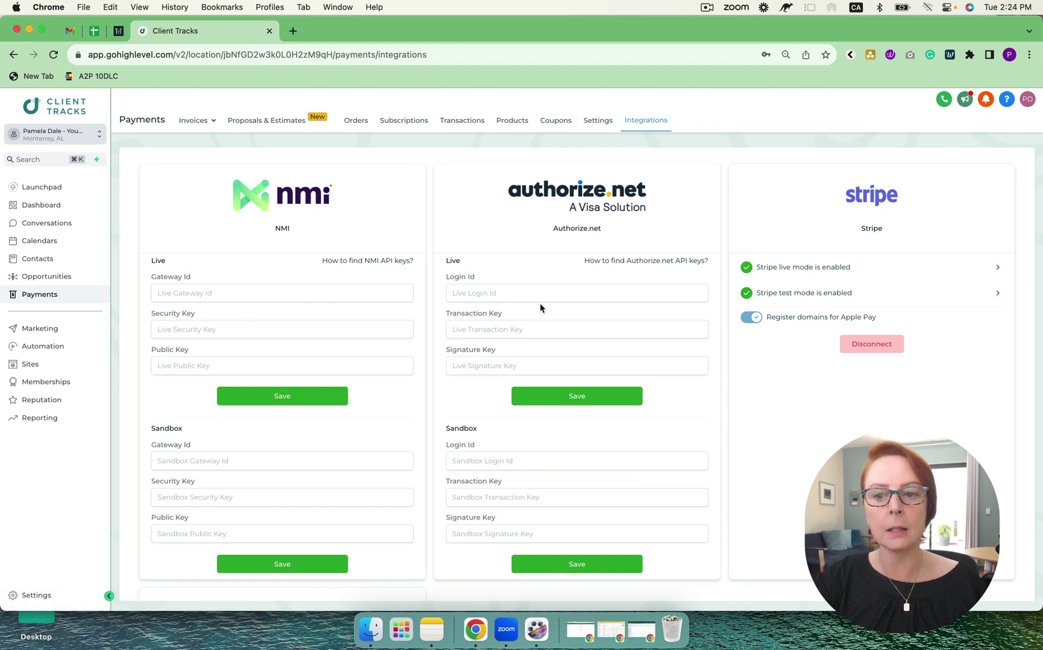
pyautogui.scroll(-5, 540, 306)
pyautogui.scroll(5, 540, 307)
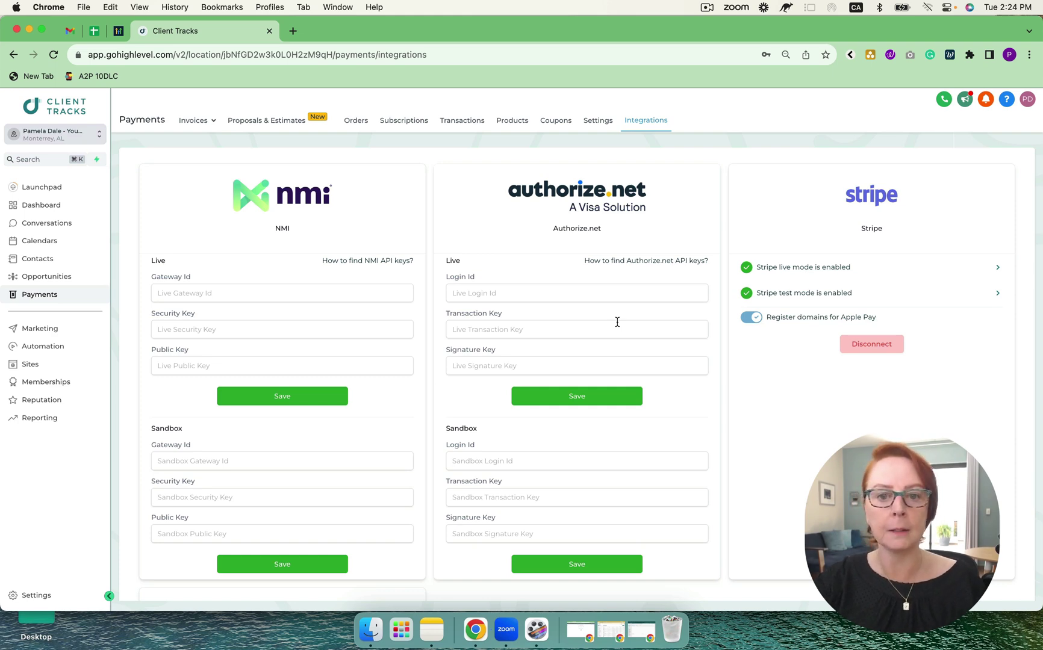
# Preview the Marketing Social Planner's Emails, Trigger Links and Affiliate Manager tabs, then go to Automation
pyautogui.click(38, 328)
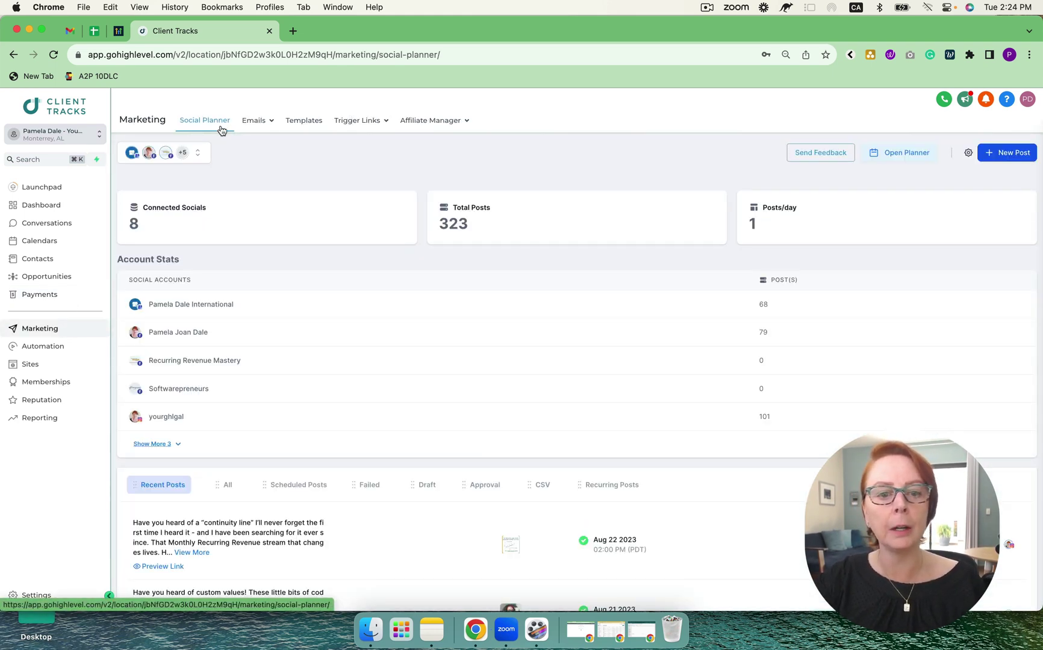
pyautogui.moveTo(253, 123)
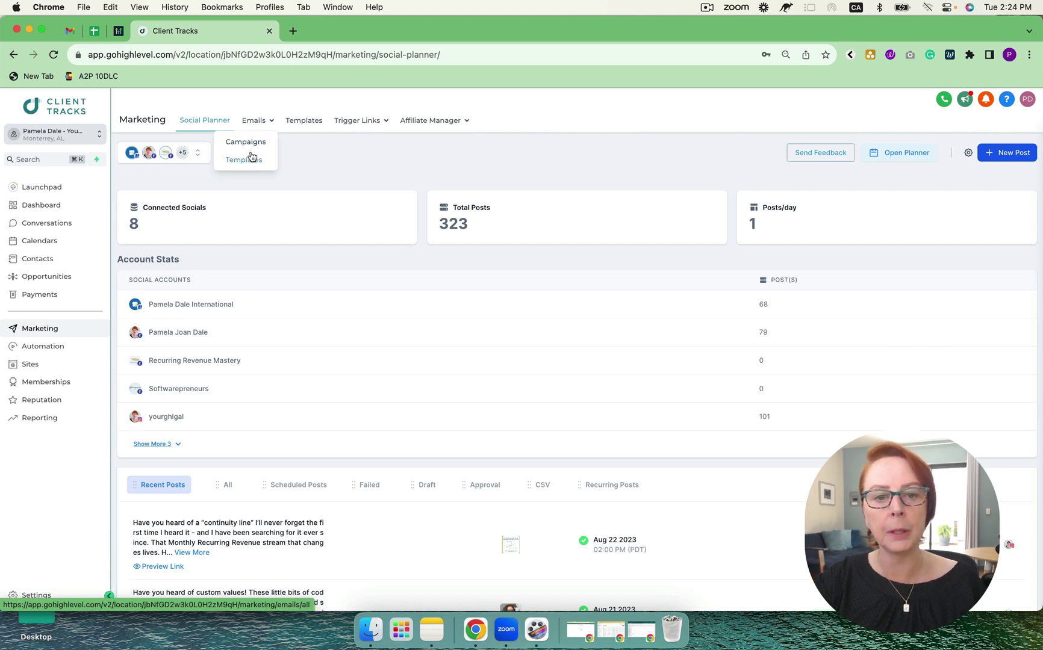
pyautogui.moveTo(371, 121)
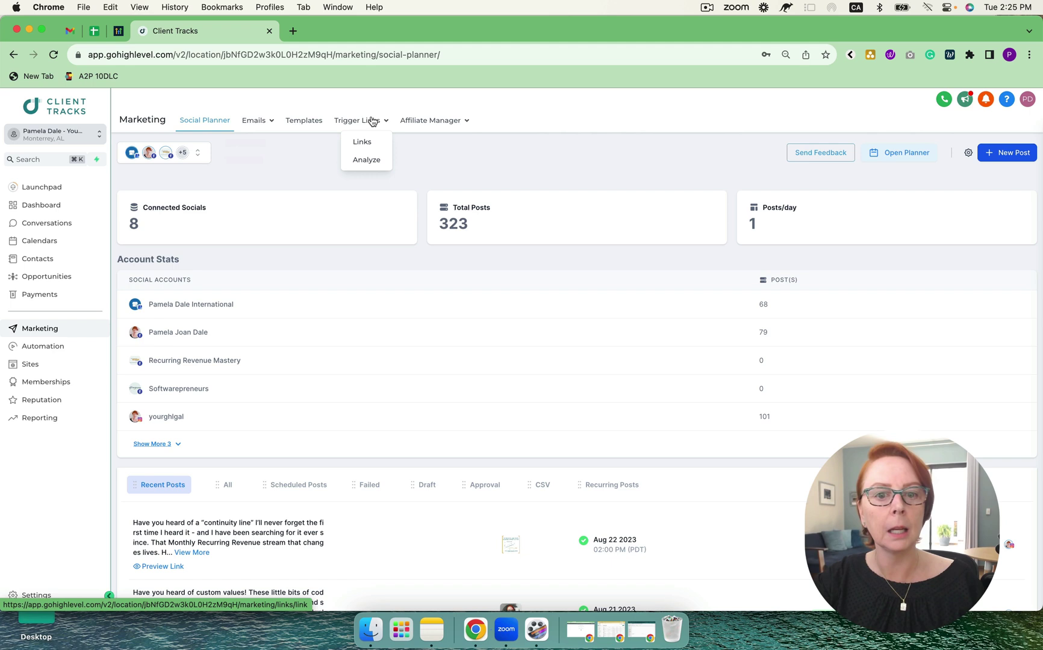
pyautogui.moveTo(448, 123)
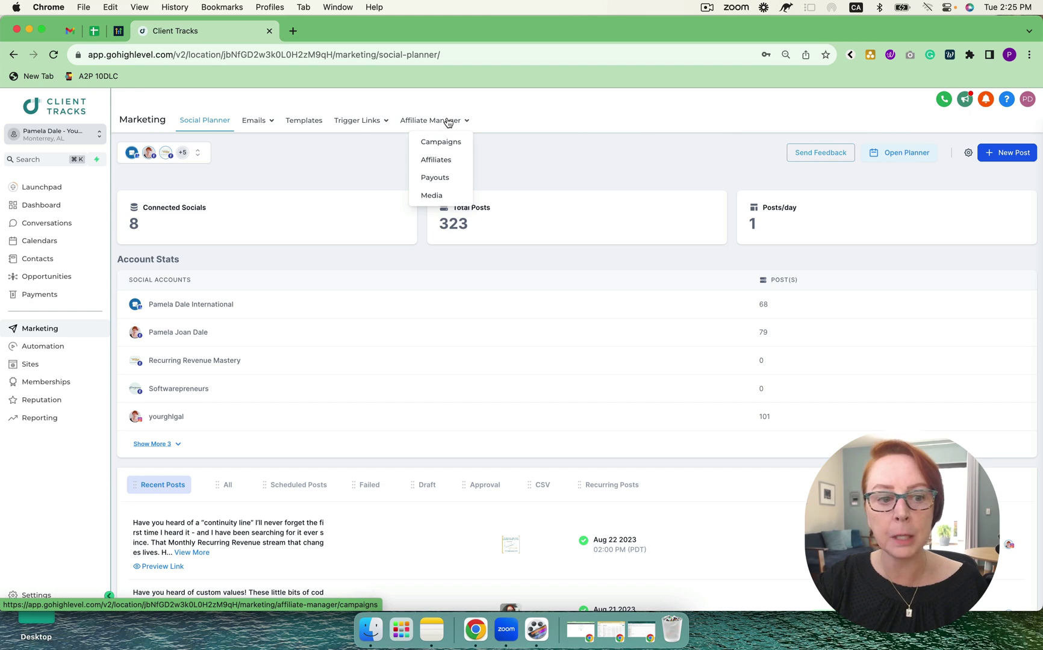
pyautogui.click(56, 349)
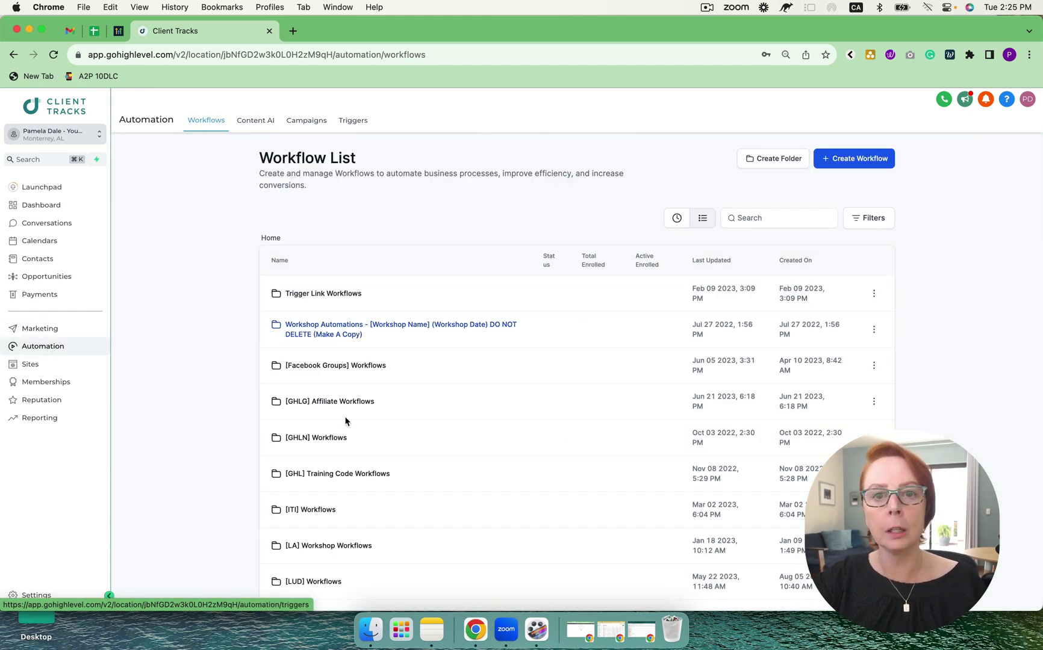
# Create a blank workflow from scratch and browse its available triggers
pyautogui.click(837, 162)
pyautogui.click(393, 303)
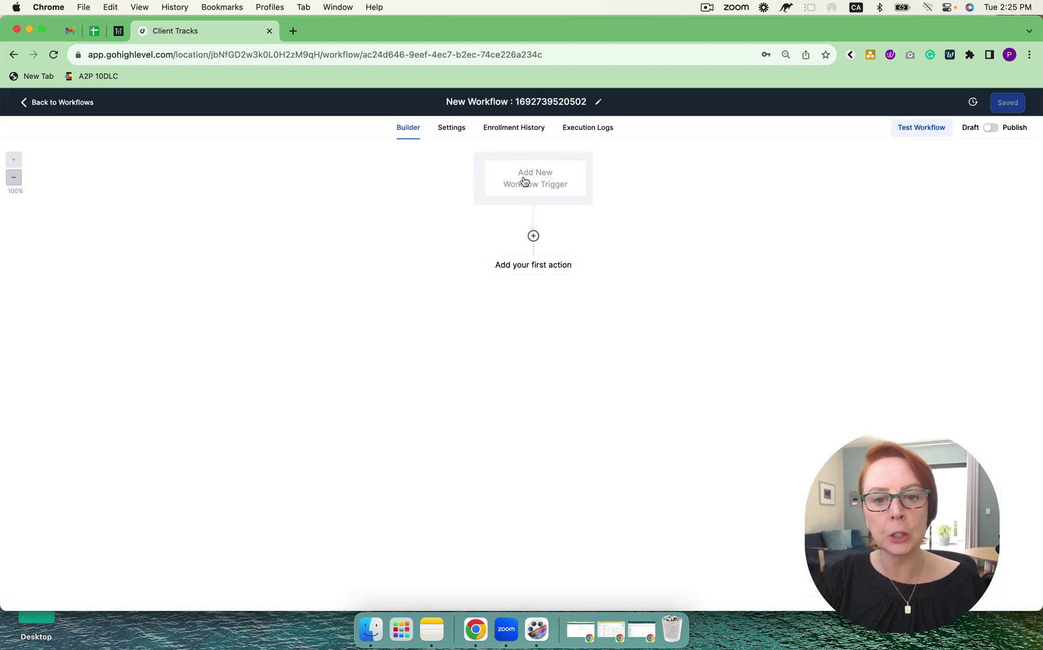
pyautogui.click(530, 179)
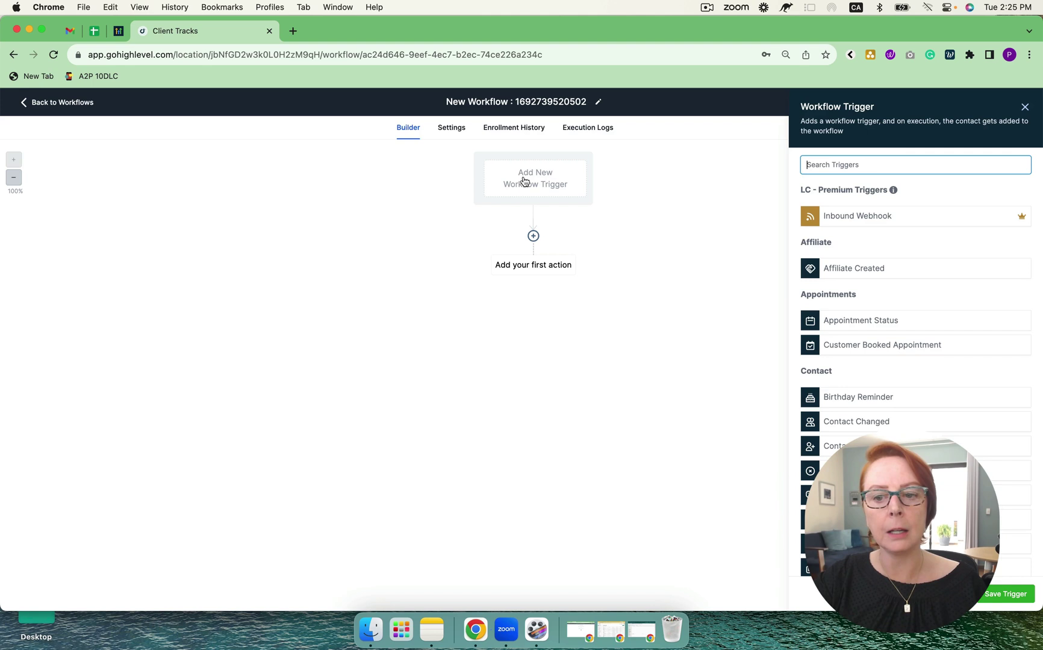
pyautogui.scroll(-4, 941, 313)
pyautogui.scroll(-10, 942, 313)
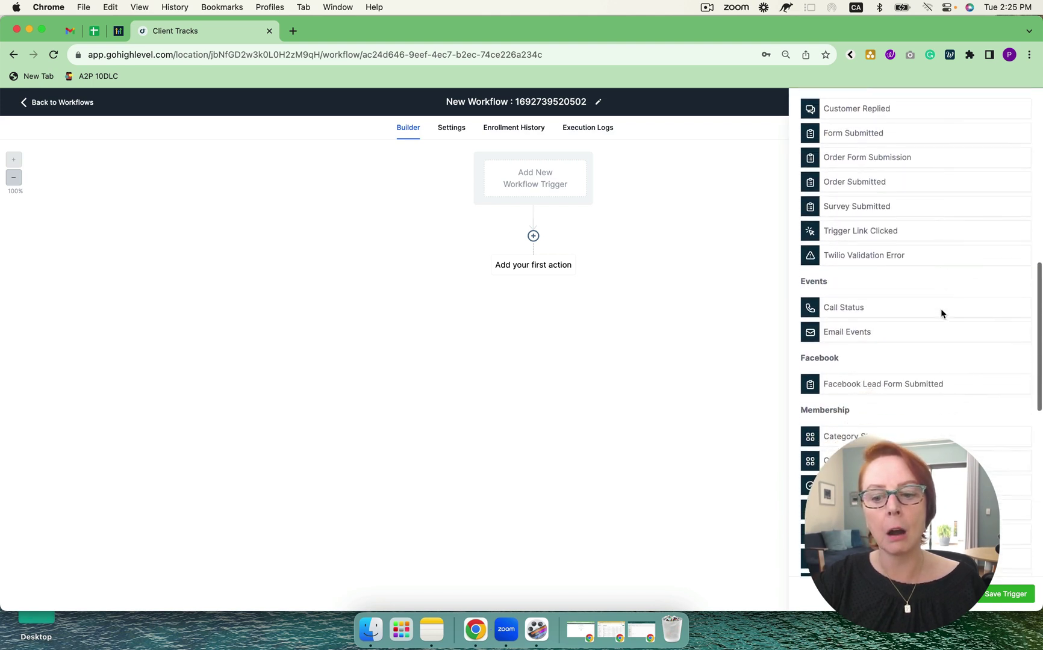
pyautogui.scroll(-5, 941, 313)
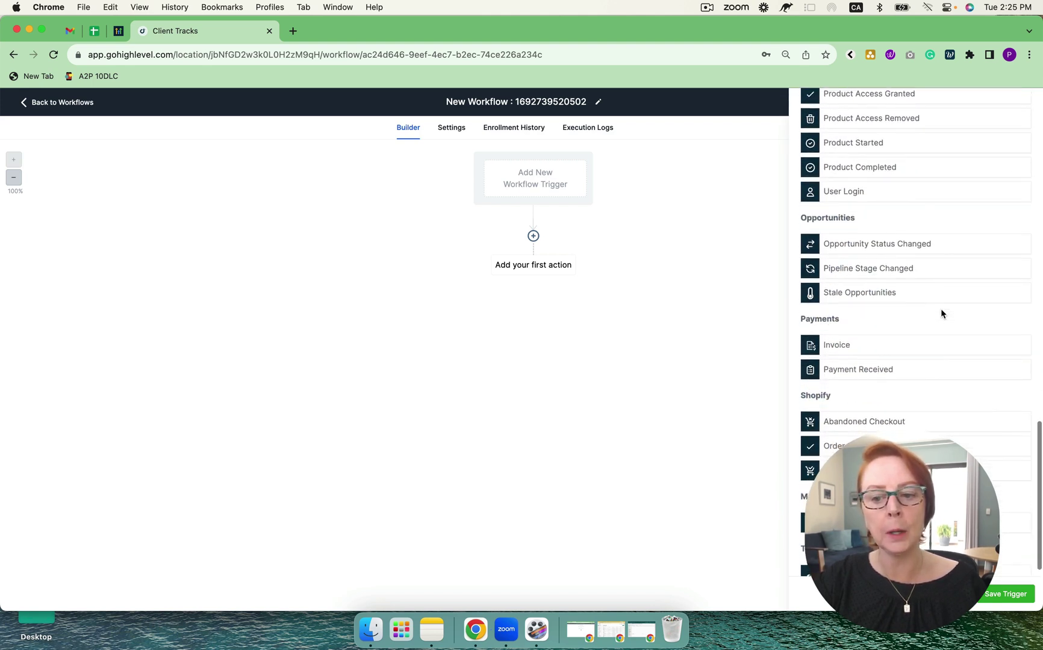
pyautogui.scroll(15, 941, 310)
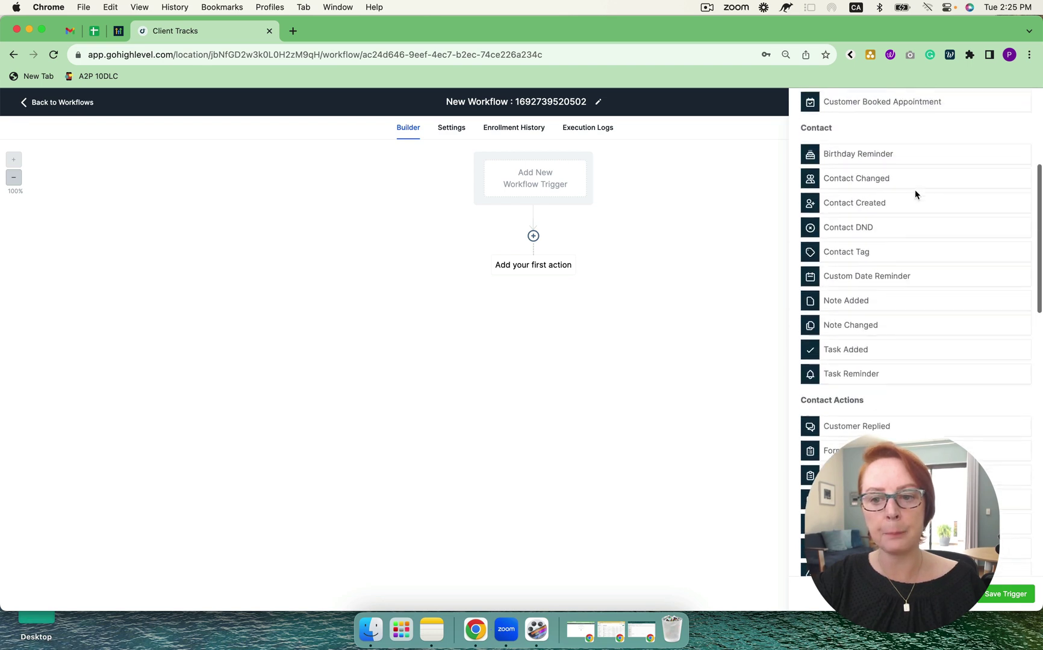
# Browse the workflow action library, return to the Workflow List and dismiss the A2P SMS banner
pyautogui.click(533, 237)
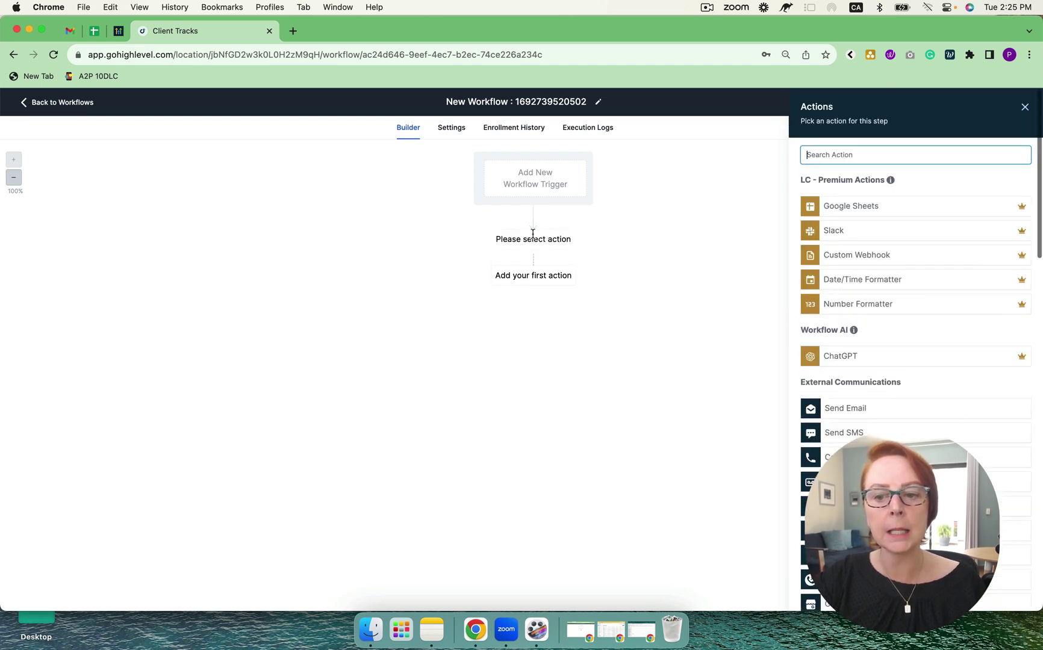
pyautogui.scroll(-2, 913, 358)
pyautogui.scroll(-10, 913, 358)
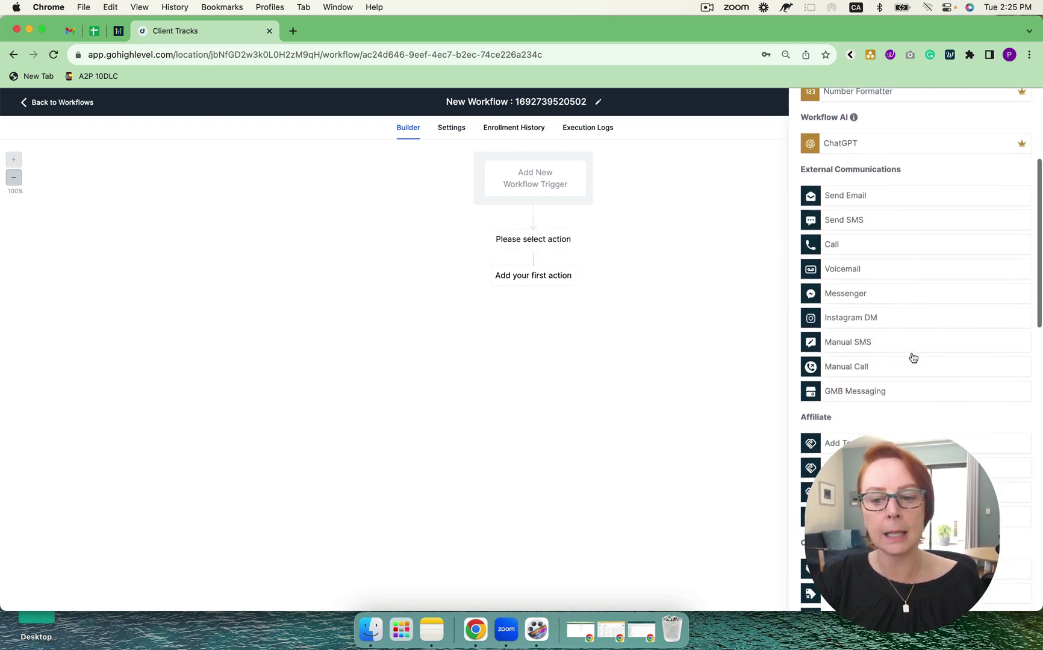
pyautogui.scroll(-10, 912, 358)
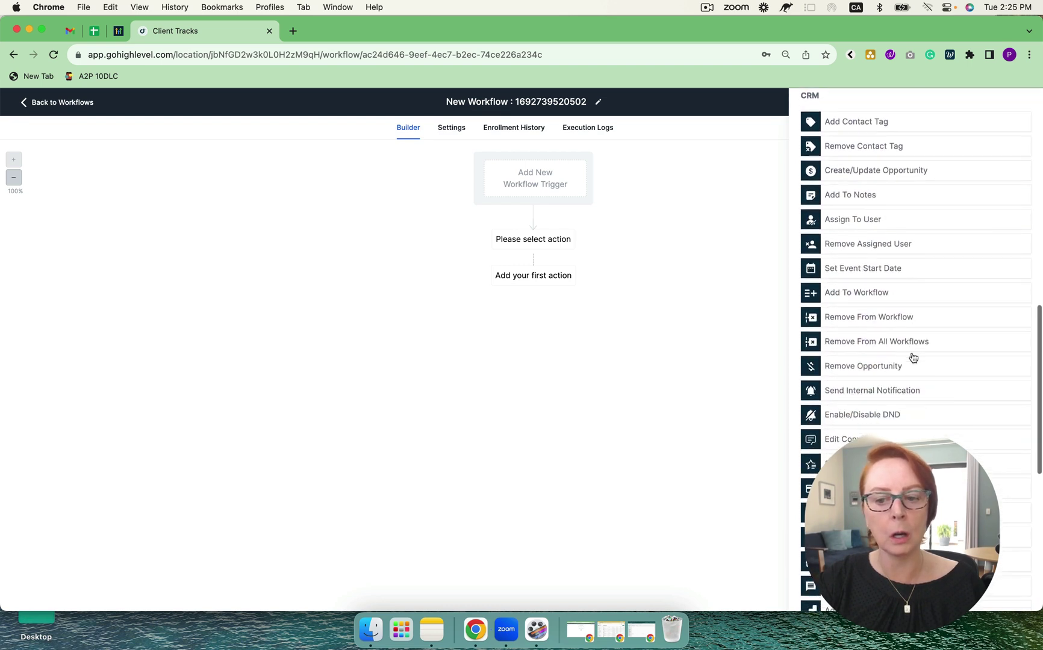
pyautogui.scroll(-5, 913, 357)
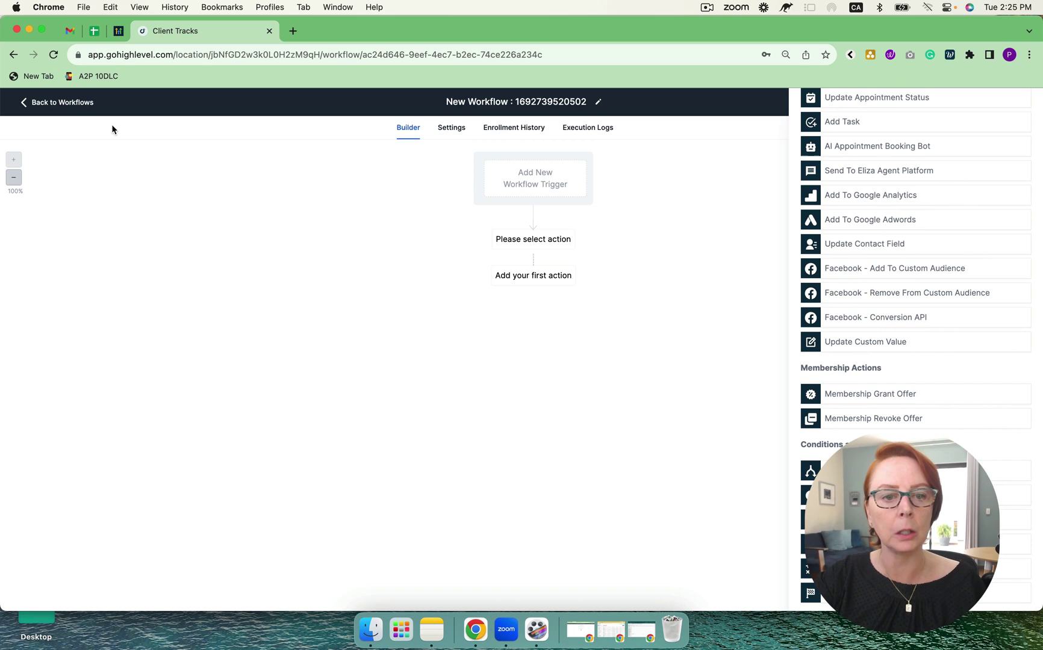
pyautogui.click(50, 103)
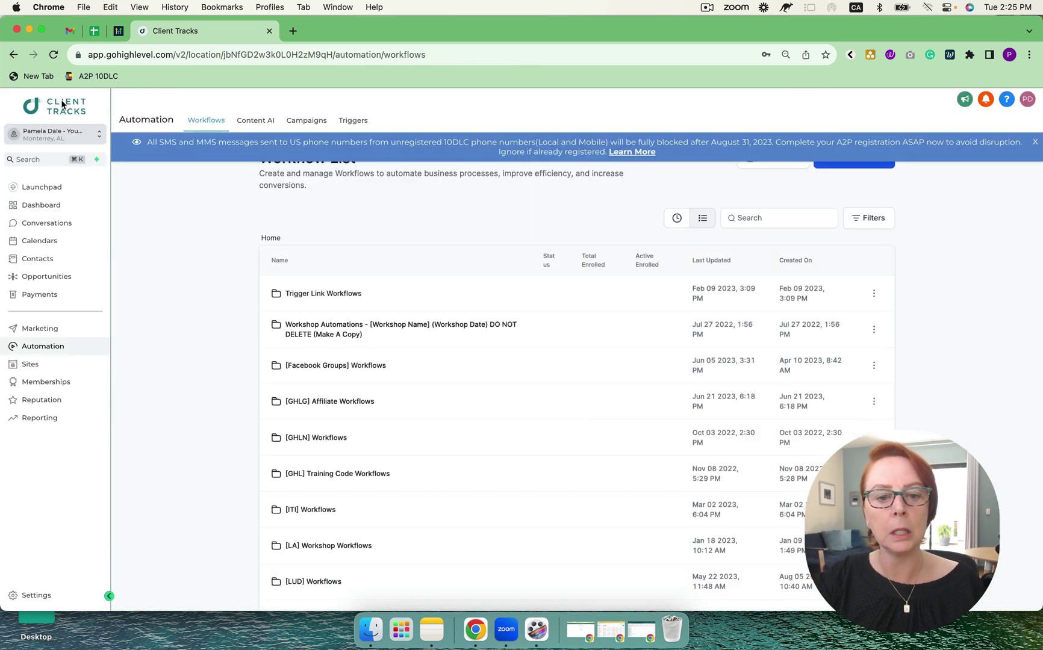
pyautogui.click(1034, 142)
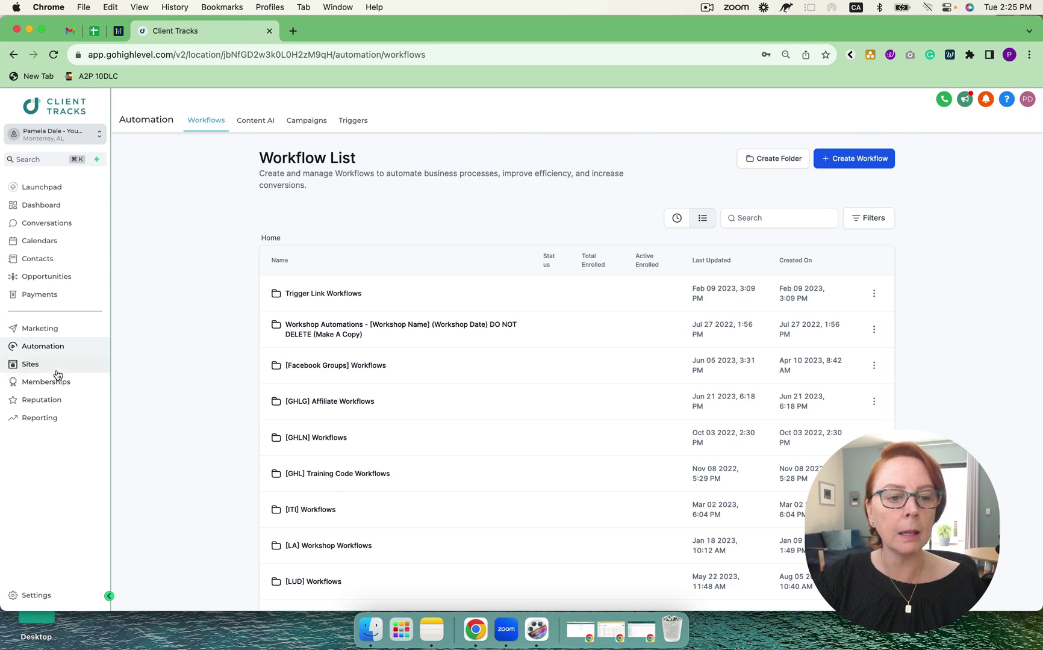
# Open the Sites Funnels list and preview its WordPress, Client Portal, Forms and Surveys menus
pyautogui.click(31, 365)
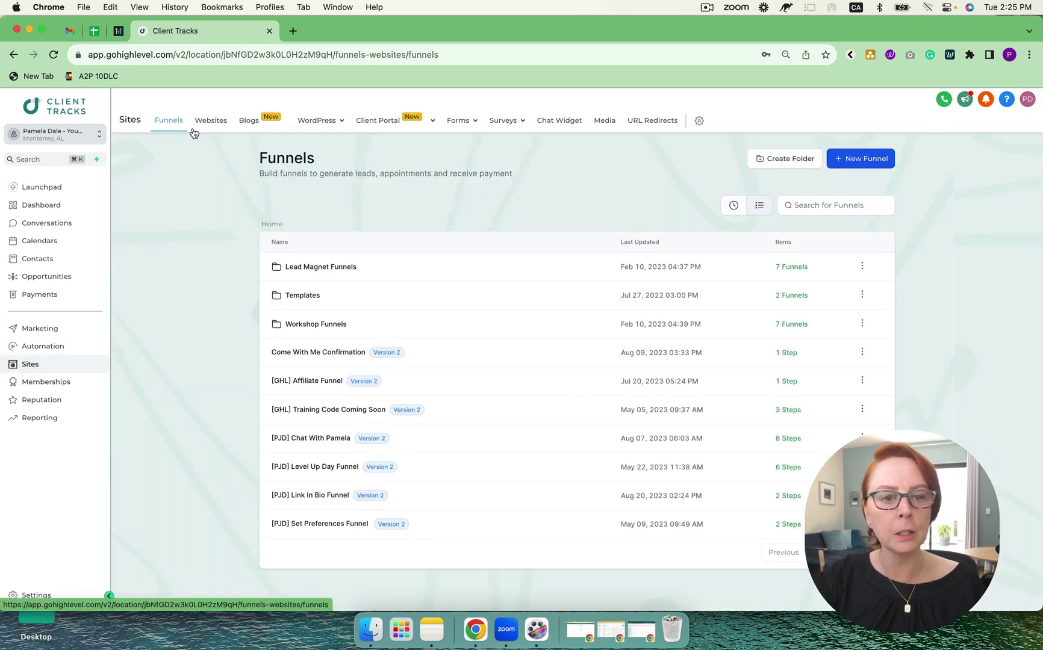
pyautogui.moveTo(330, 124)
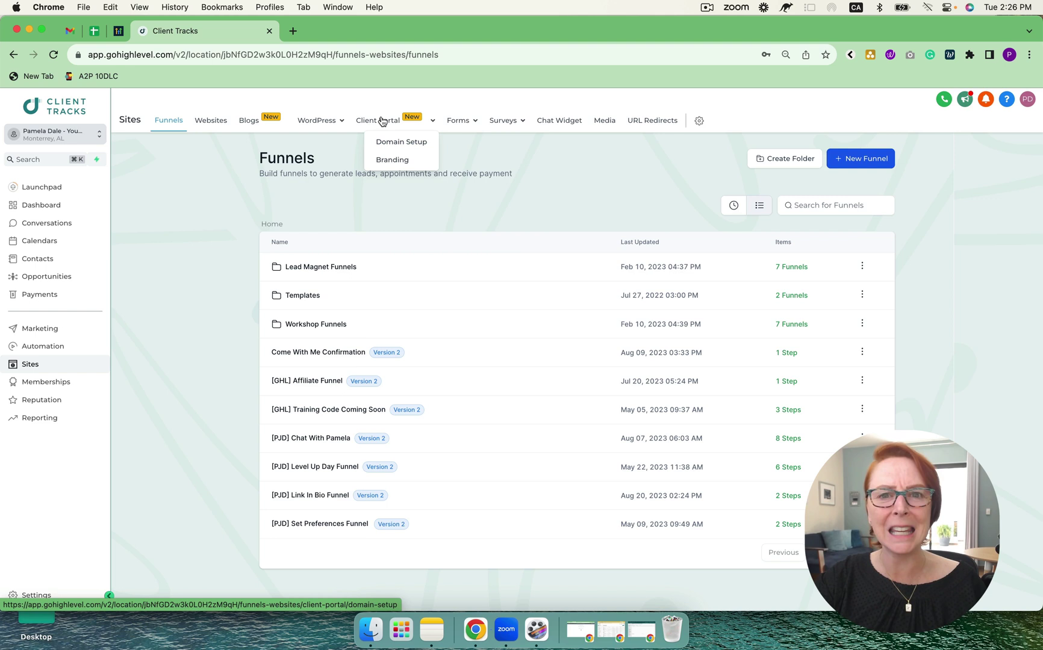
pyautogui.moveTo(504, 123)
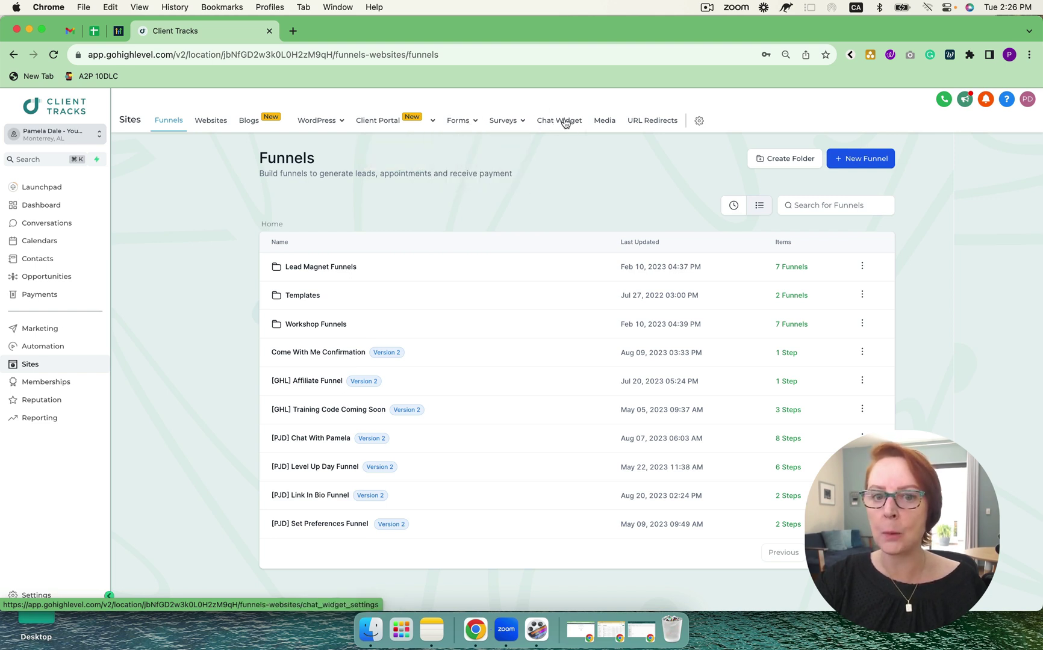
# Browse the media library's client folders and uploaded images, then return to the dashboard
pyautogui.click(602, 120)
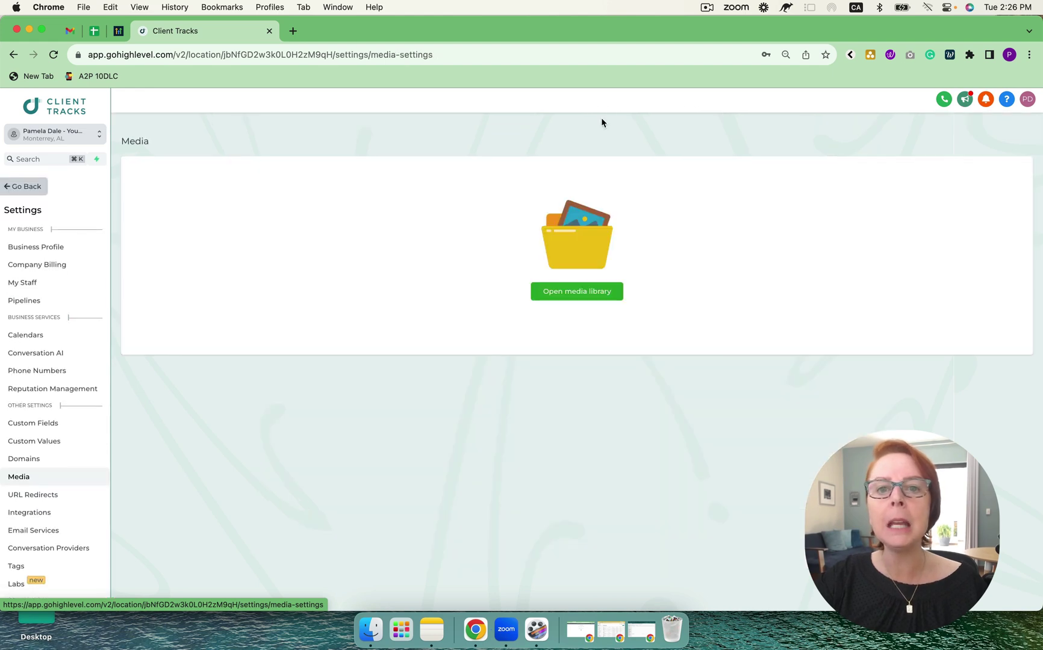
pyautogui.click(568, 292)
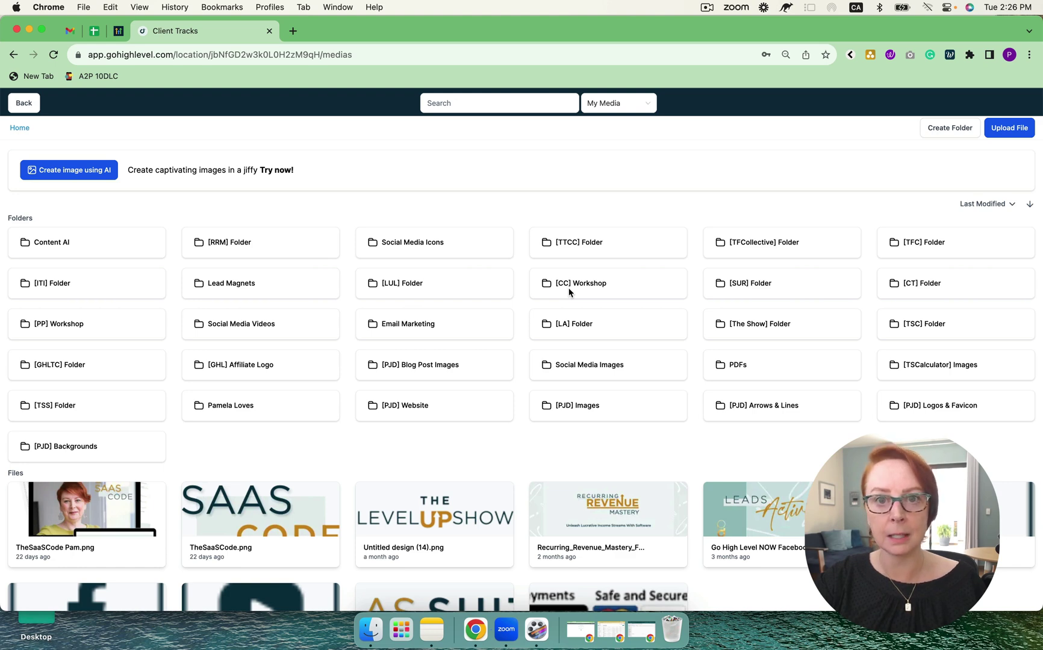
pyautogui.click(23, 103)
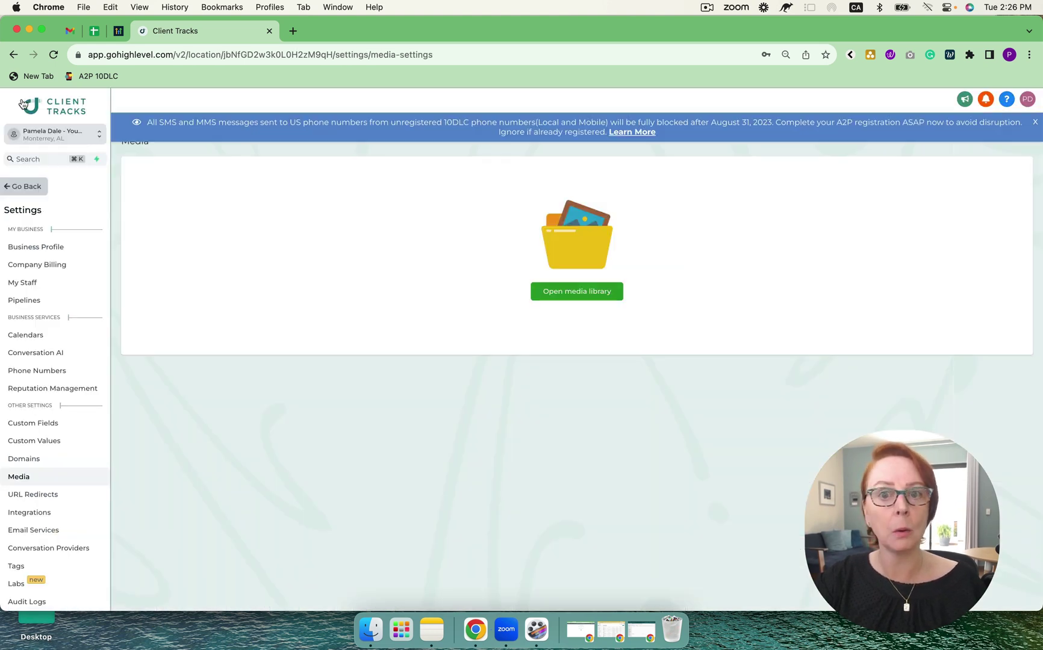
pyautogui.click(27, 187)
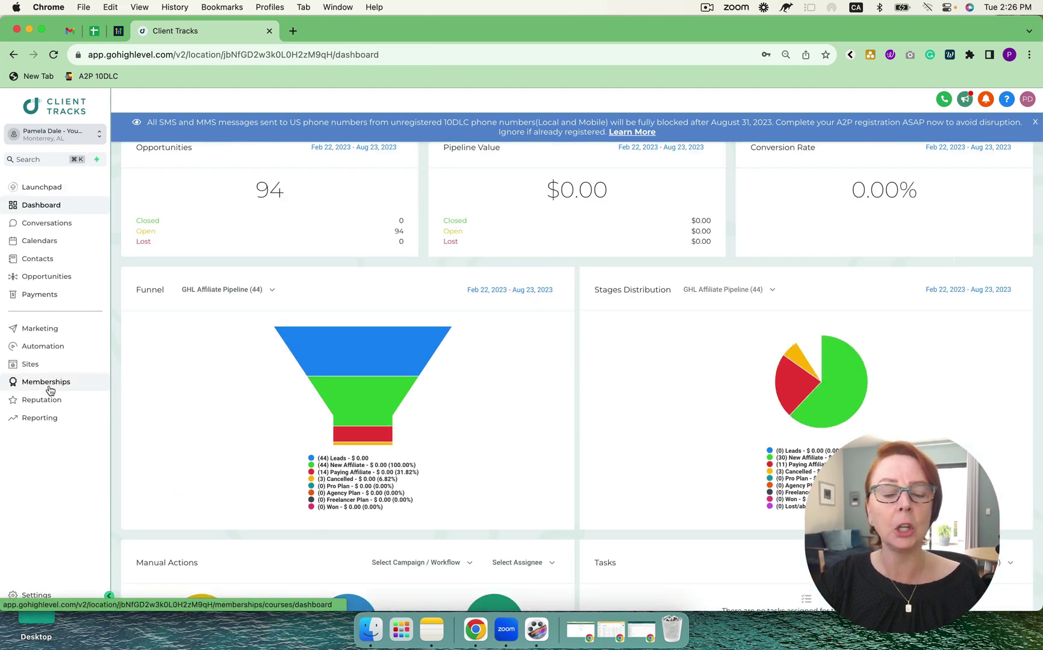
# Look through the Sites funnels list and the Memberships courses dashboard's Products and Offers options
pyautogui.click(36, 366)
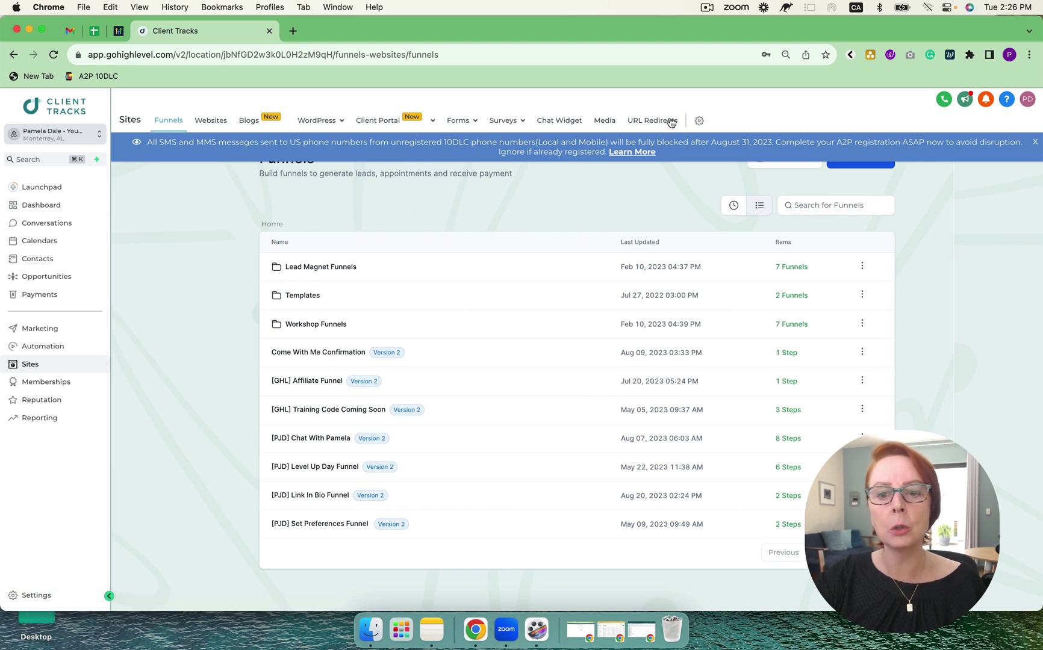
pyautogui.click(52, 385)
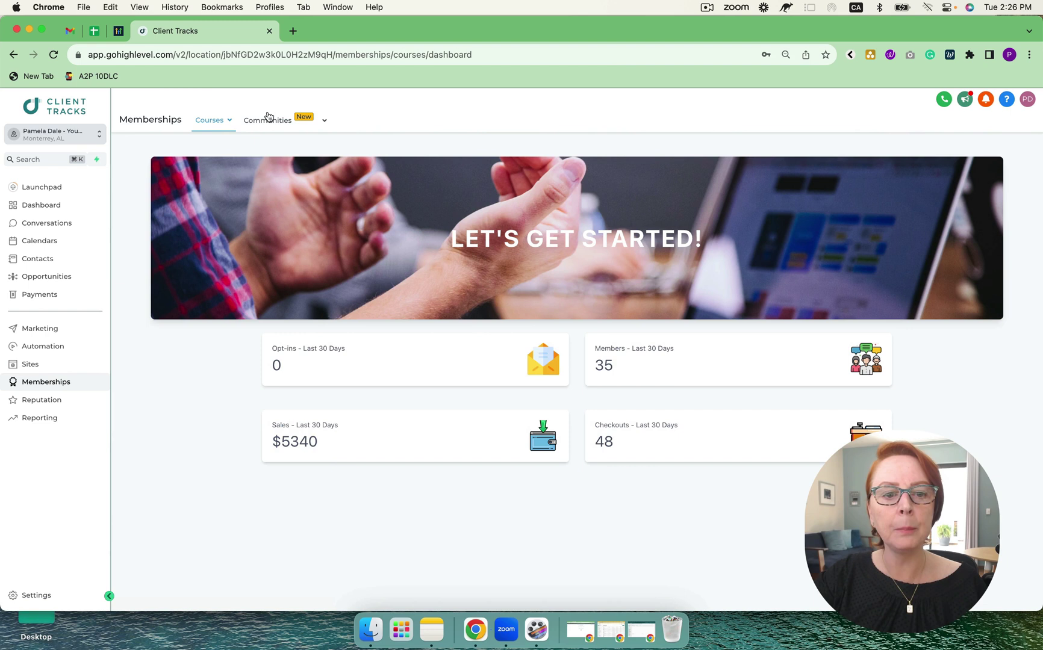
pyautogui.click(224, 123)
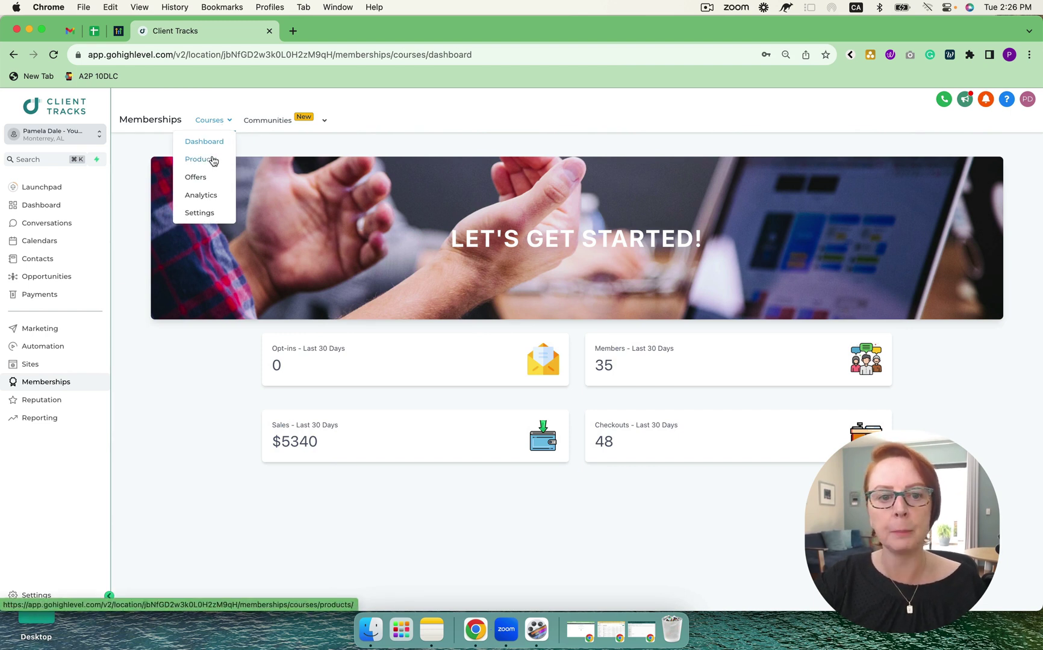
pyautogui.moveTo(280, 126)
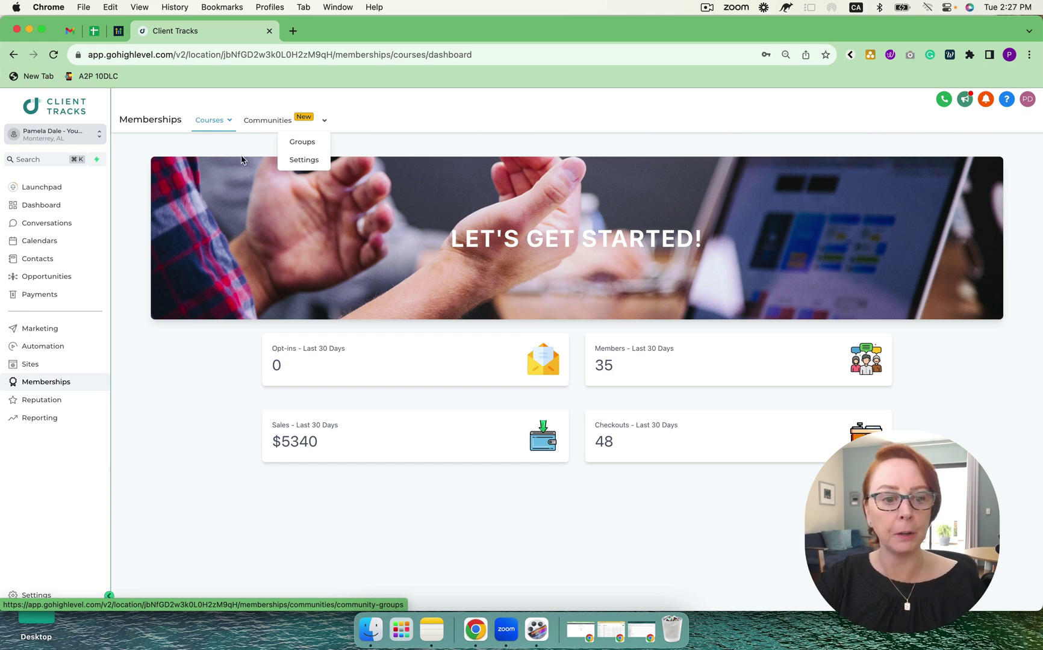
# Tour Reputation and ads reporting, then step through Conversation AI and Phone Numbers settings to Domains
pyautogui.click(48, 405)
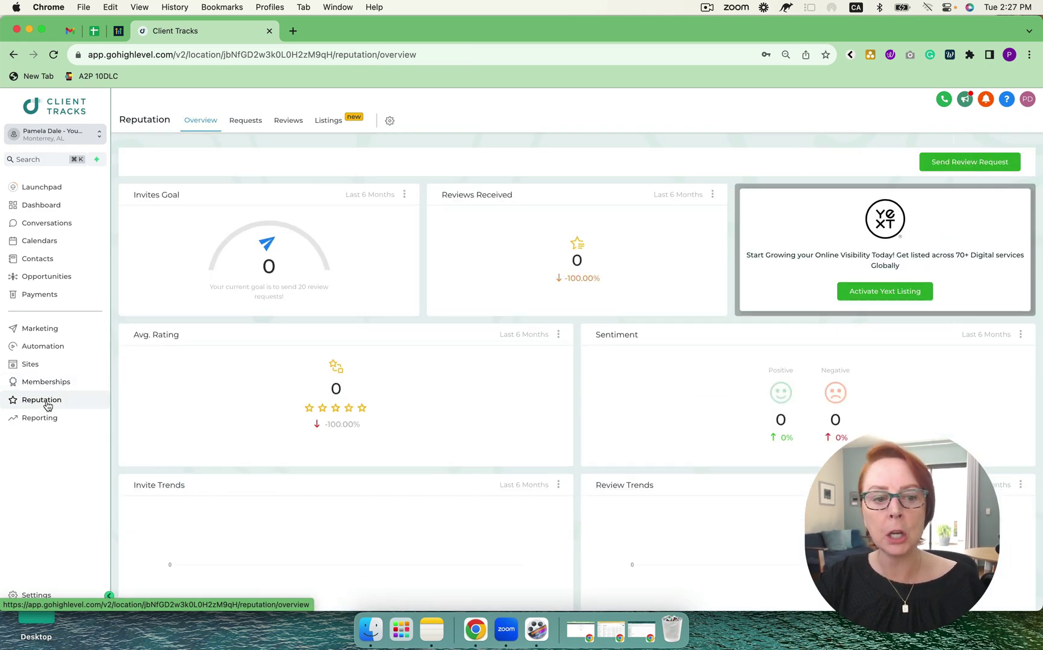
pyautogui.click(48, 421)
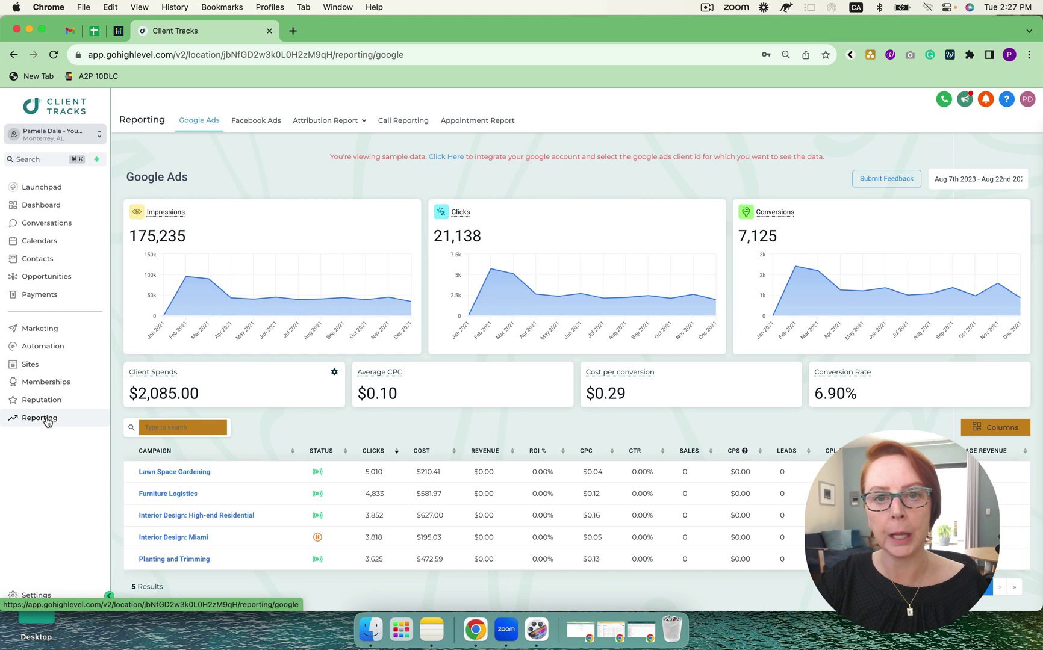
pyautogui.click(37, 596)
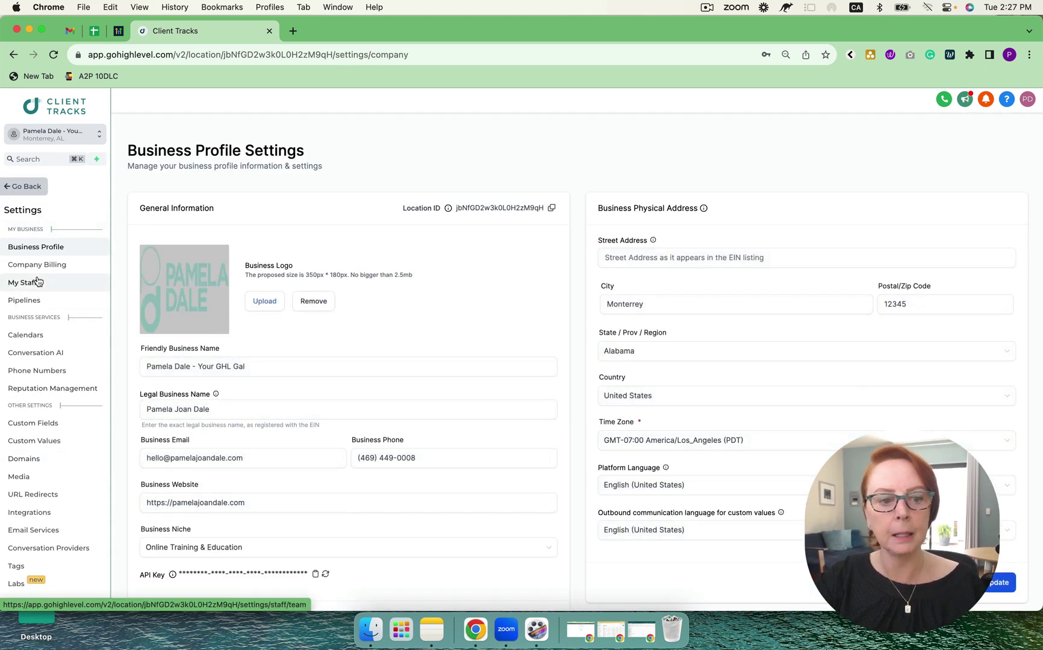
pyautogui.click(44, 358)
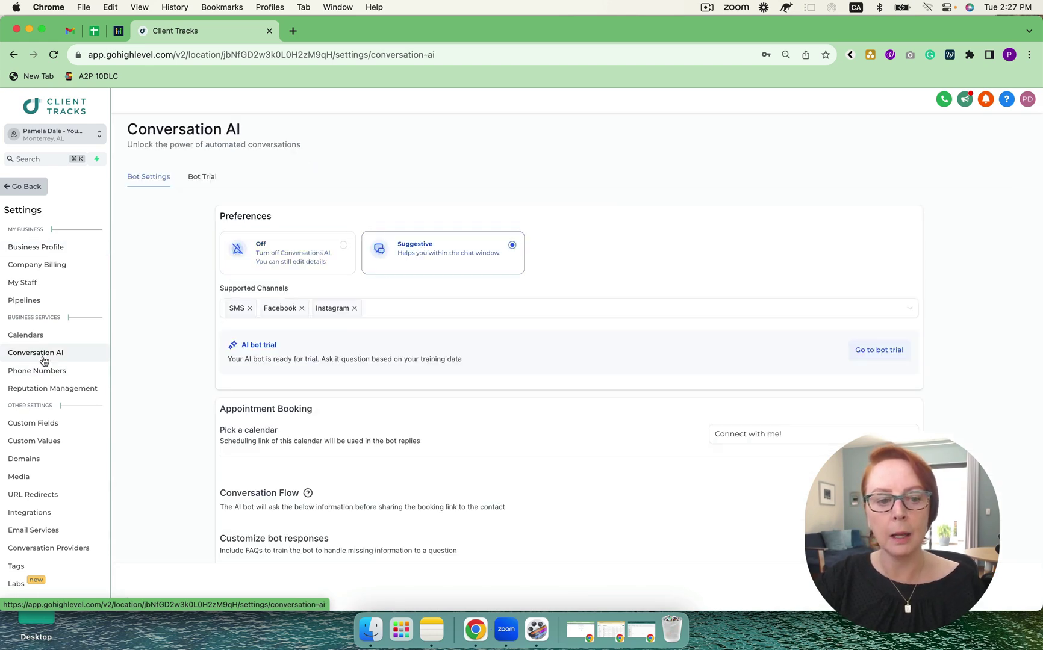
pyautogui.click(46, 370)
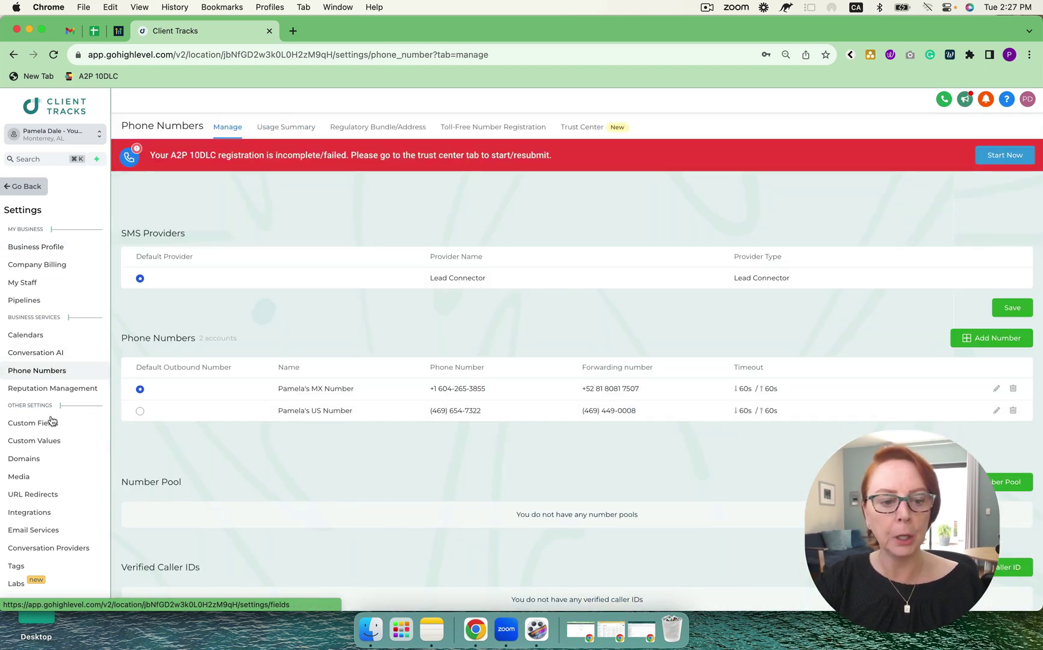
pyautogui.scroll(-1, 49, 416)
pyautogui.click(38, 439)
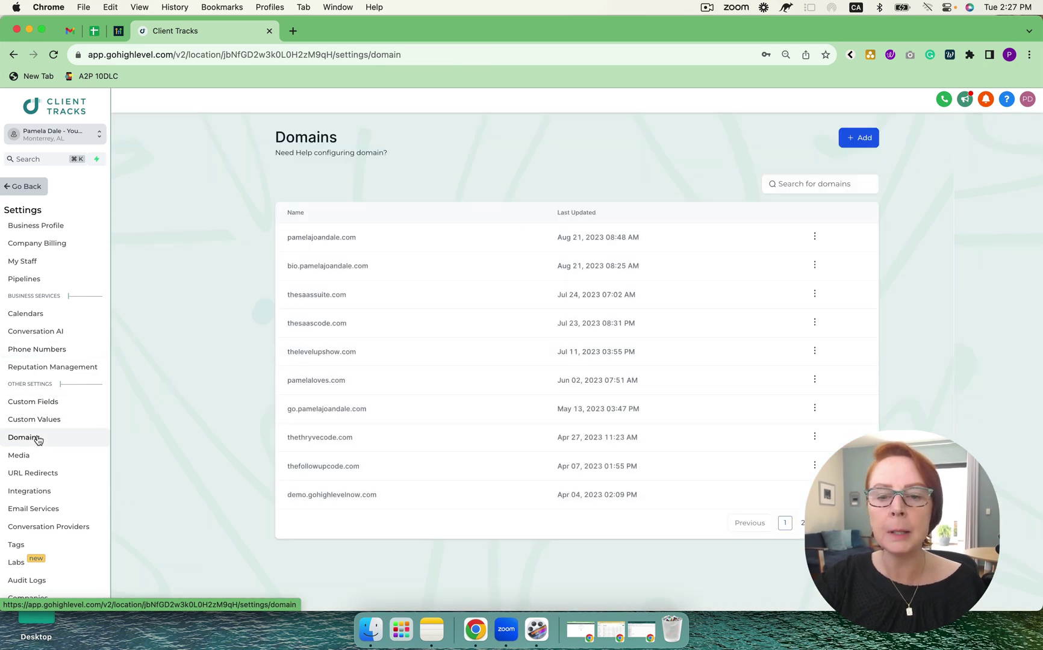
# Add revenuereinvented.com as a domain without www, then dismiss the A-record instructions dialog
pyautogui.click(861, 138)
pyautogui.click(527, 363)
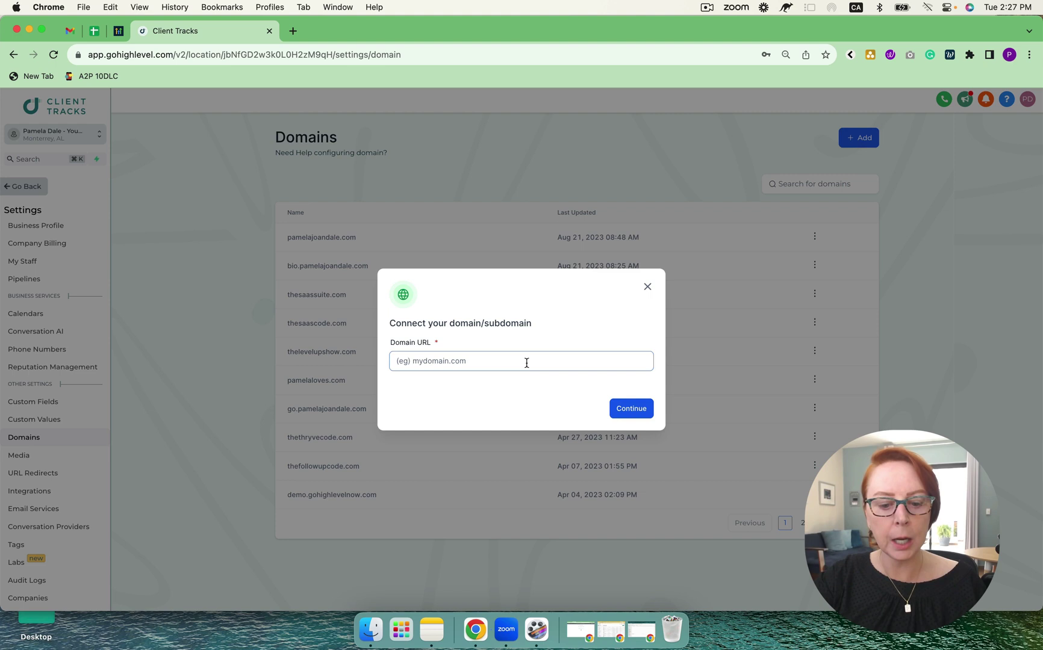
pyautogui.write('reven')
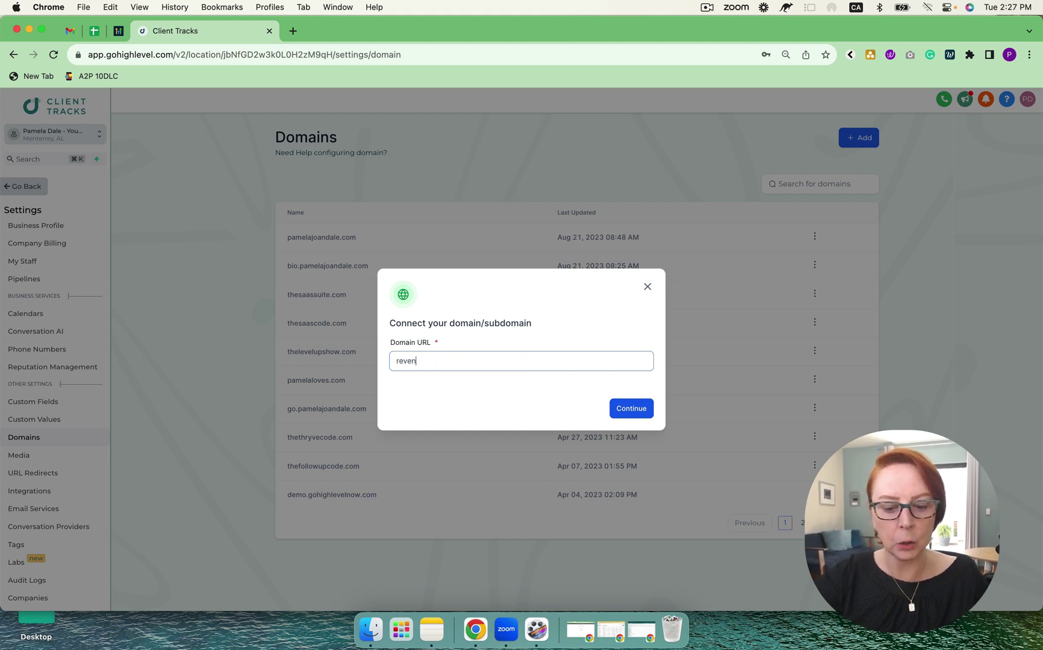
pyautogui.write('uerei')
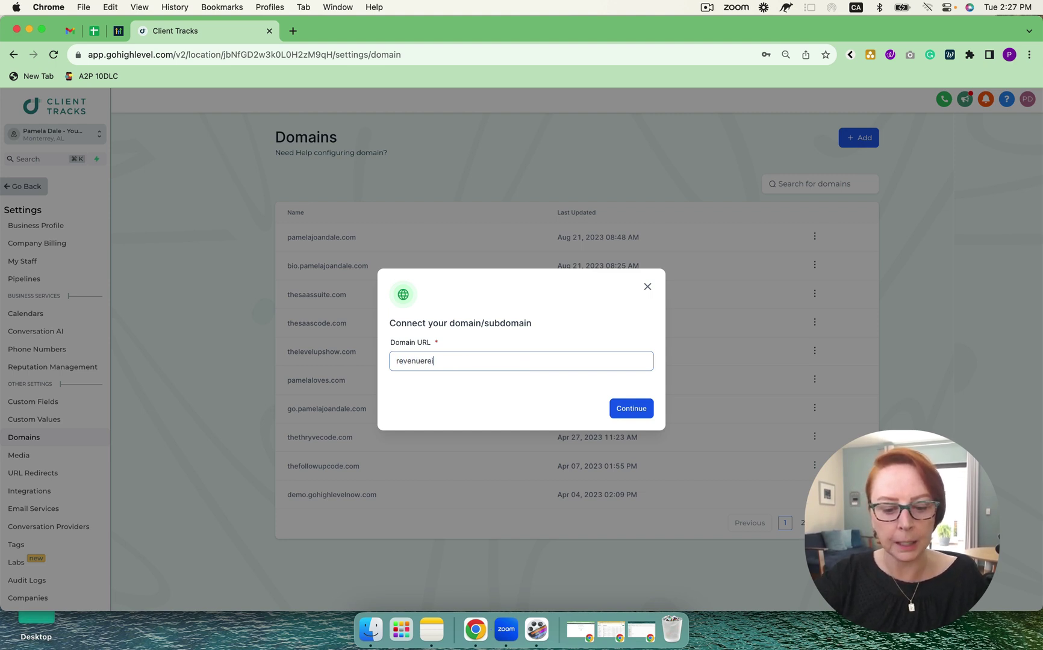
pyautogui.write('nvented.com')
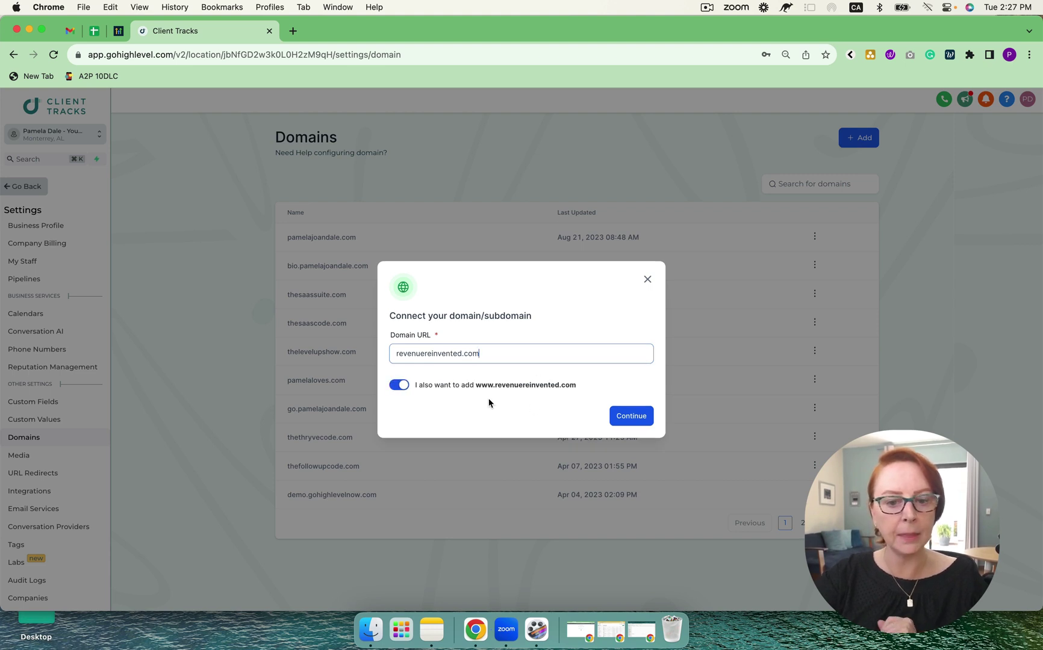
pyautogui.click(395, 386)
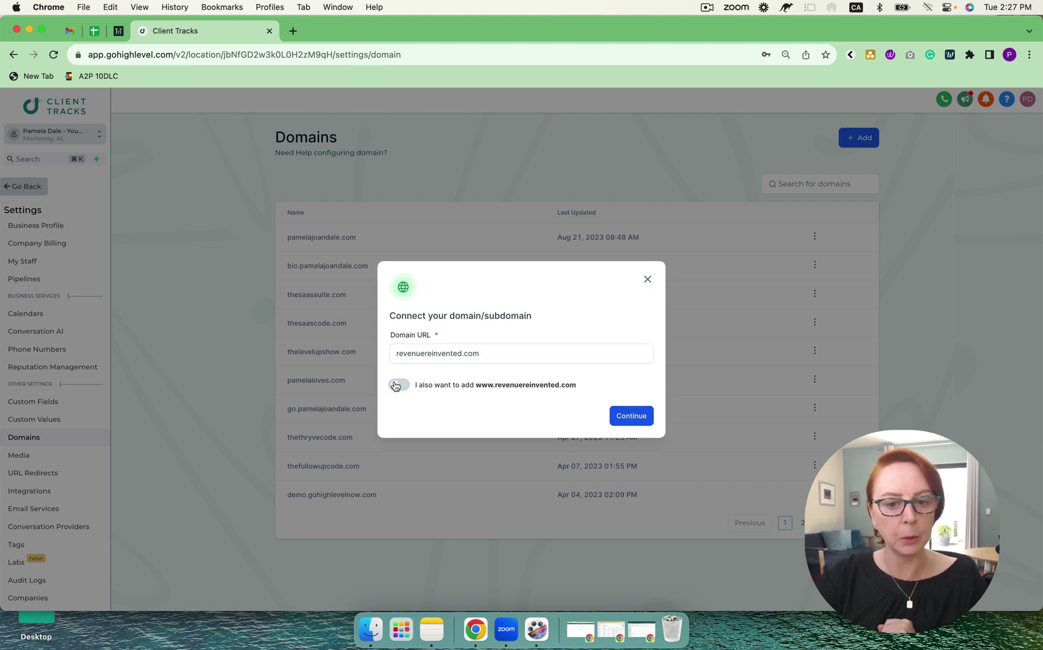
pyautogui.click(623, 416)
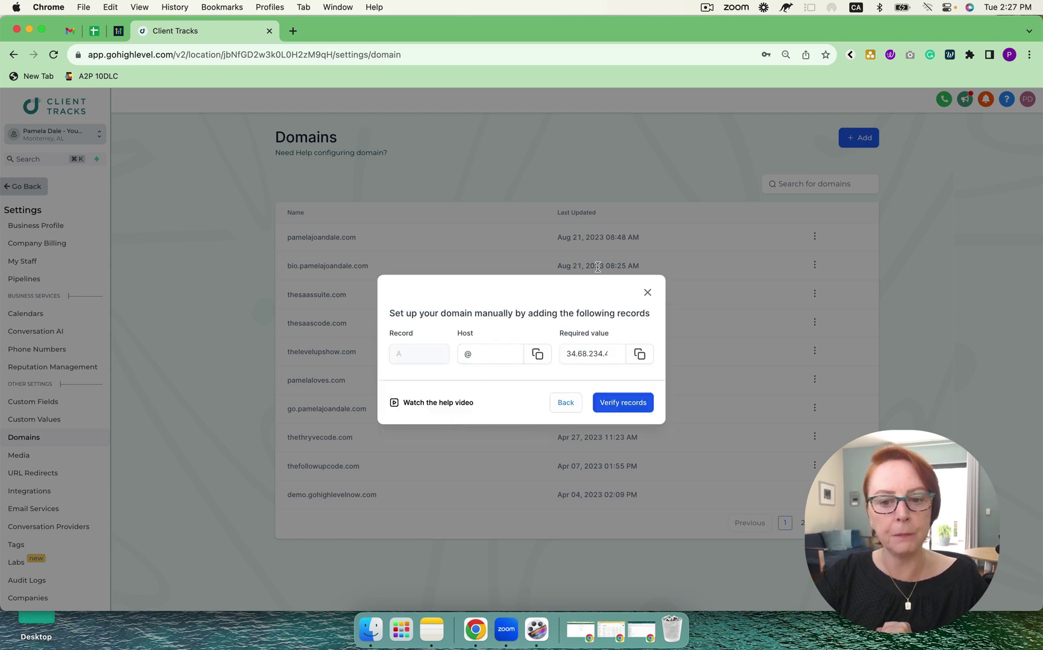
pyautogui.click(648, 292)
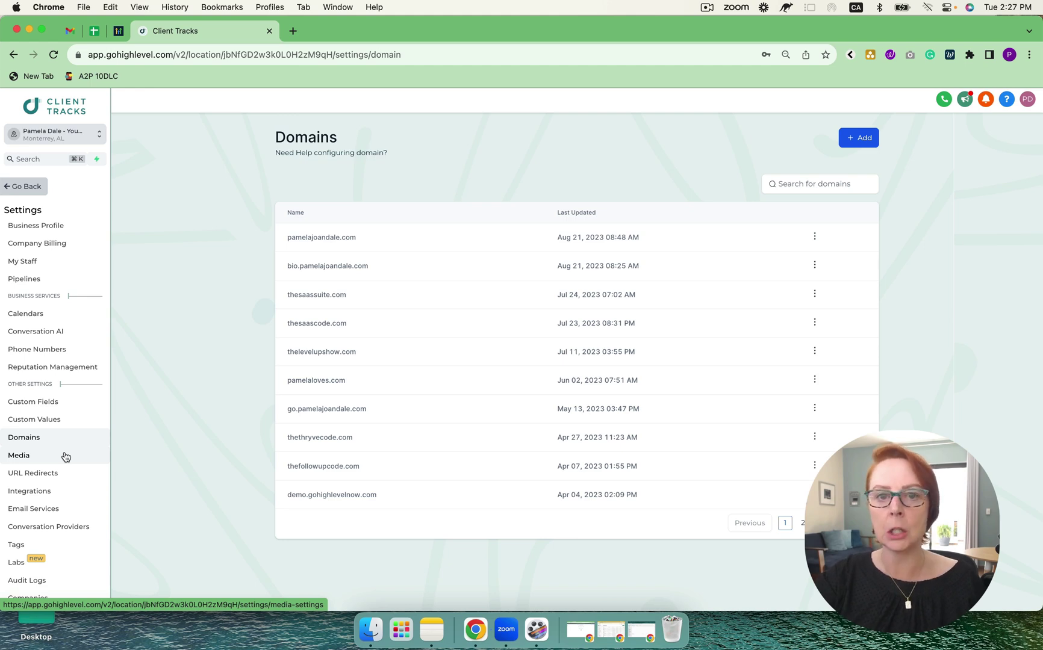
# Leave settings for the Google Ads report and open a new empty browser tab
pyautogui.click(29, 188)
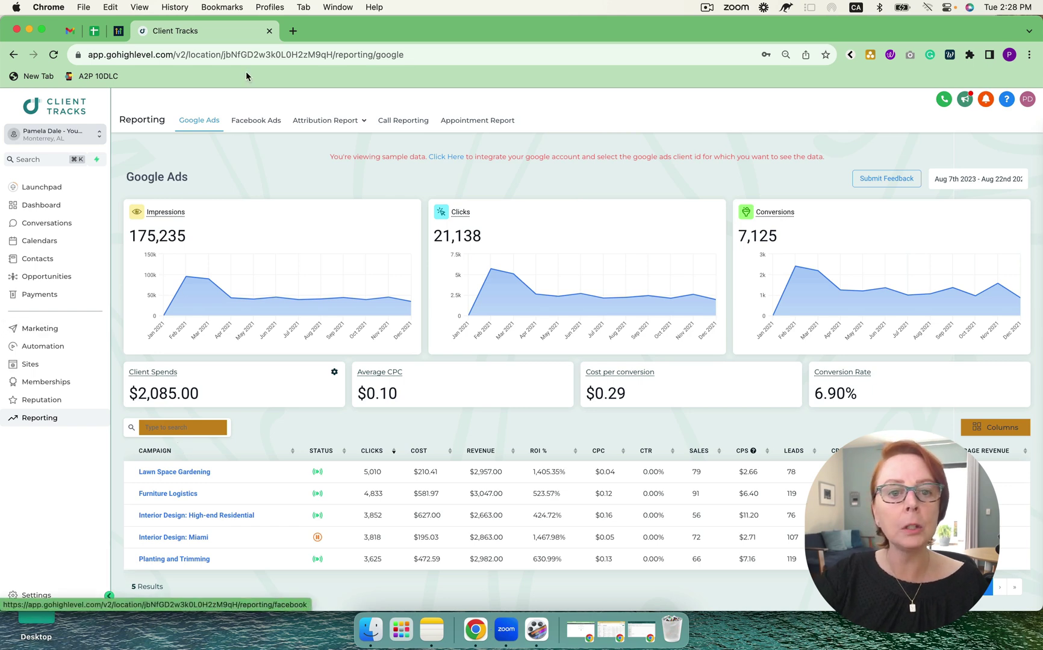
pyautogui.click(293, 31)
# Load gohighlevel.com in the new tab using the address bar suggestion
pyautogui.click(286, 59)
pyautogui.write('go')
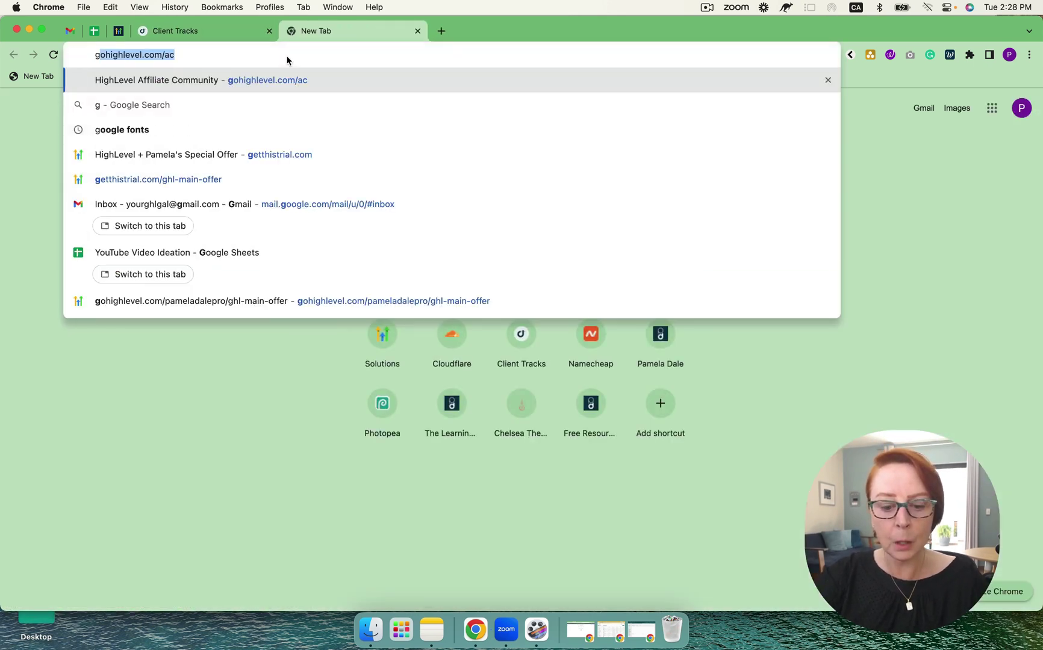
pyautogui.press('Right')
pyautogui.press('BackSpace')
pyautogui.press('BackSpace')
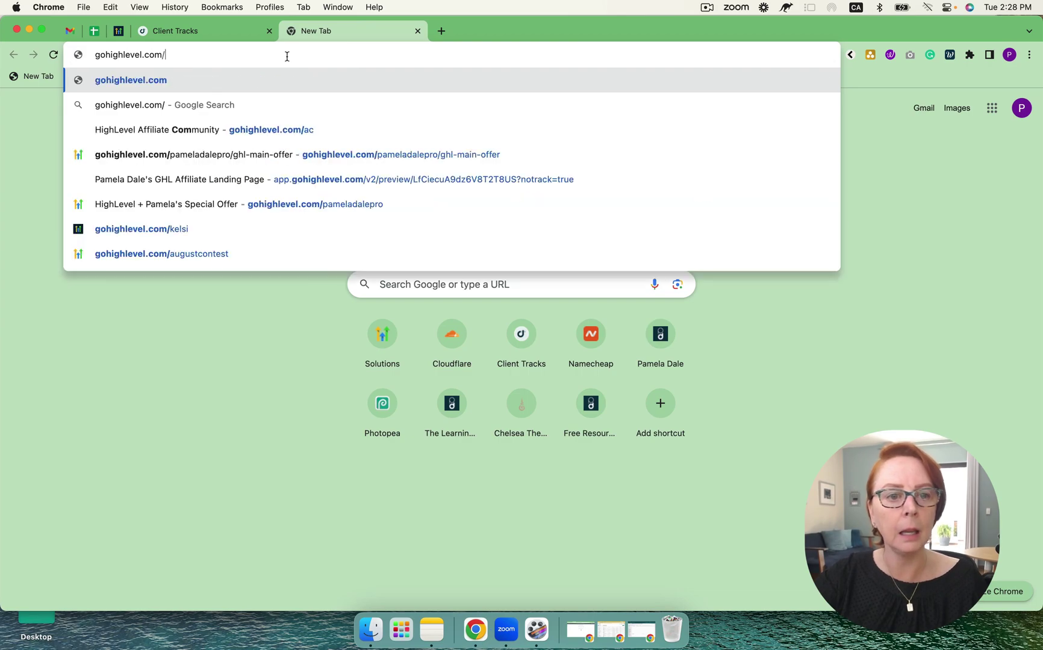
pyautogui.press('Return')
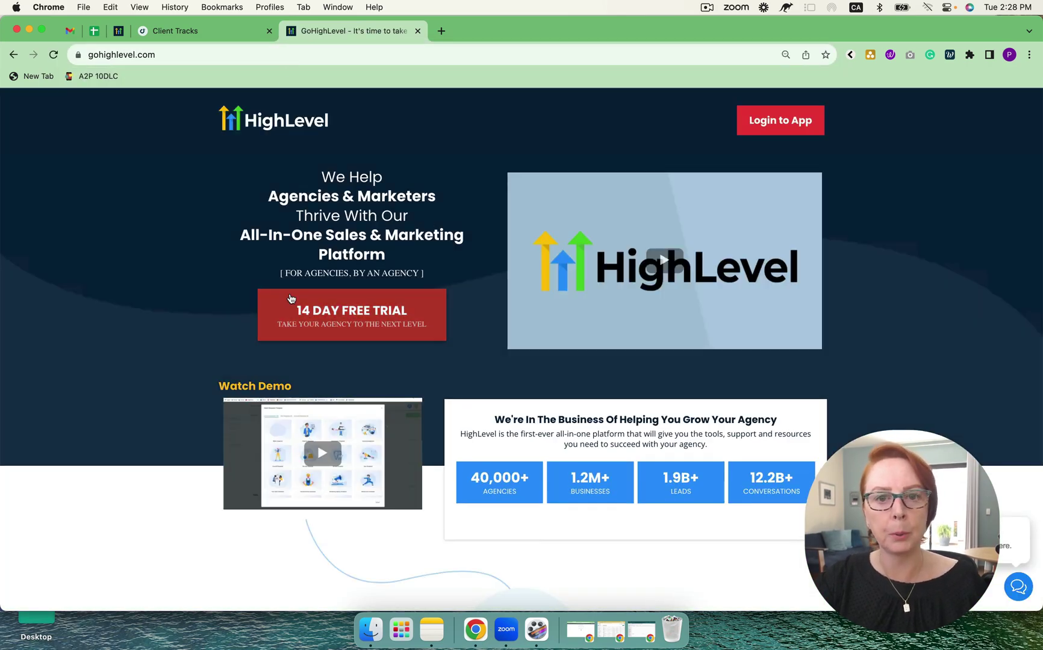
# Scroll down to the pricing cards comparing the $97 Starter and $297 Unlimited plans
pyautogui.scroll(-15, 291, 299)
pyautogui.scroll(-20, 291, 298)
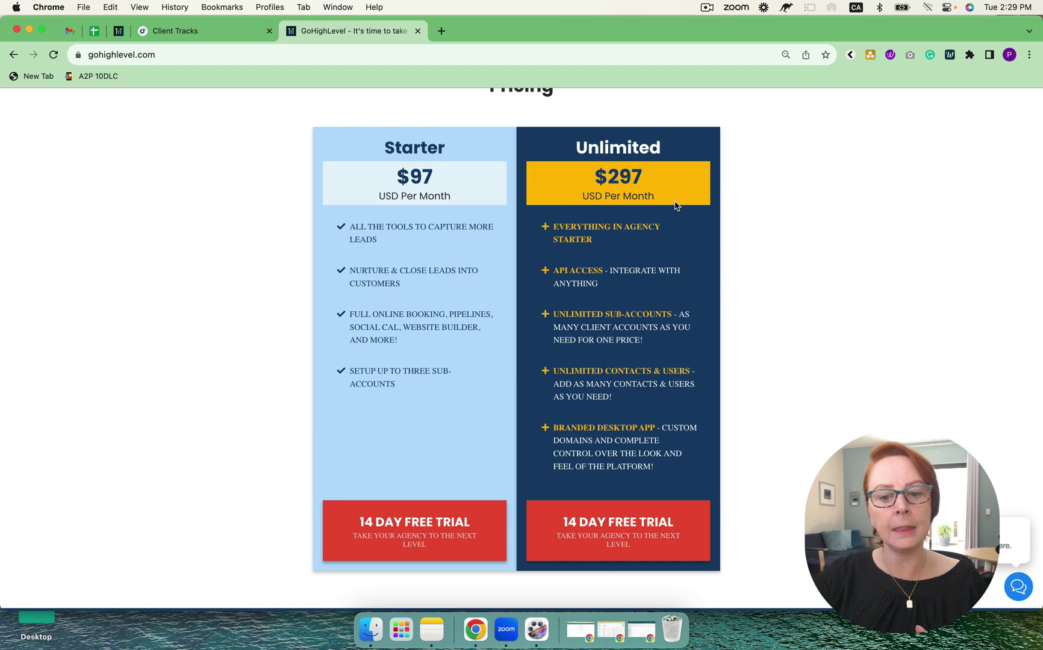
pyautogui.scroll(-5, 668, 331)
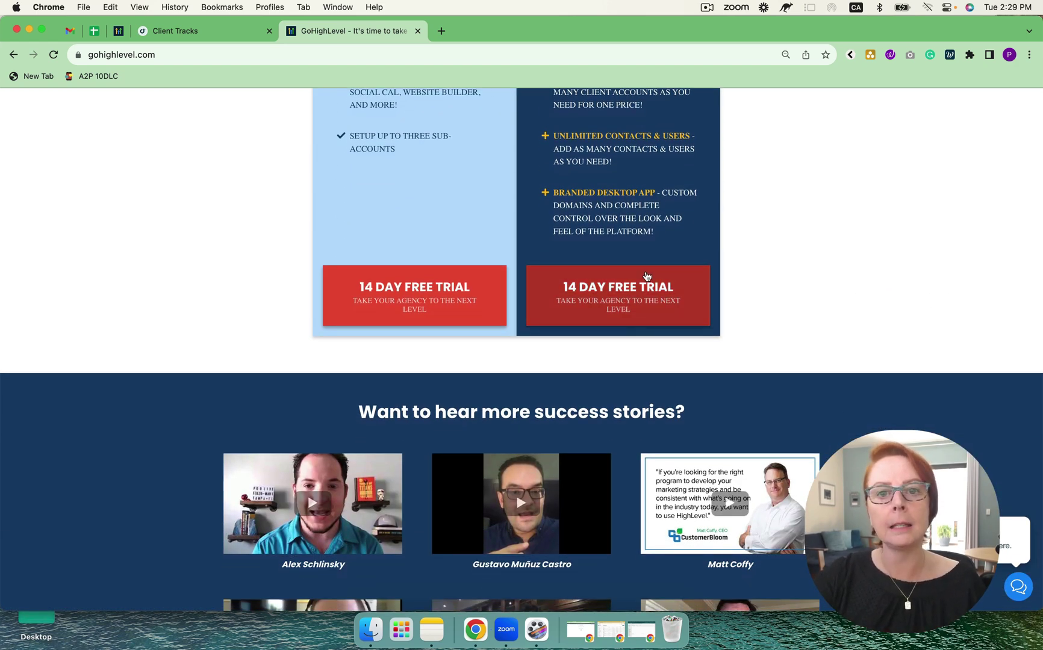
pyautogui.scroll(4, 645, 280)
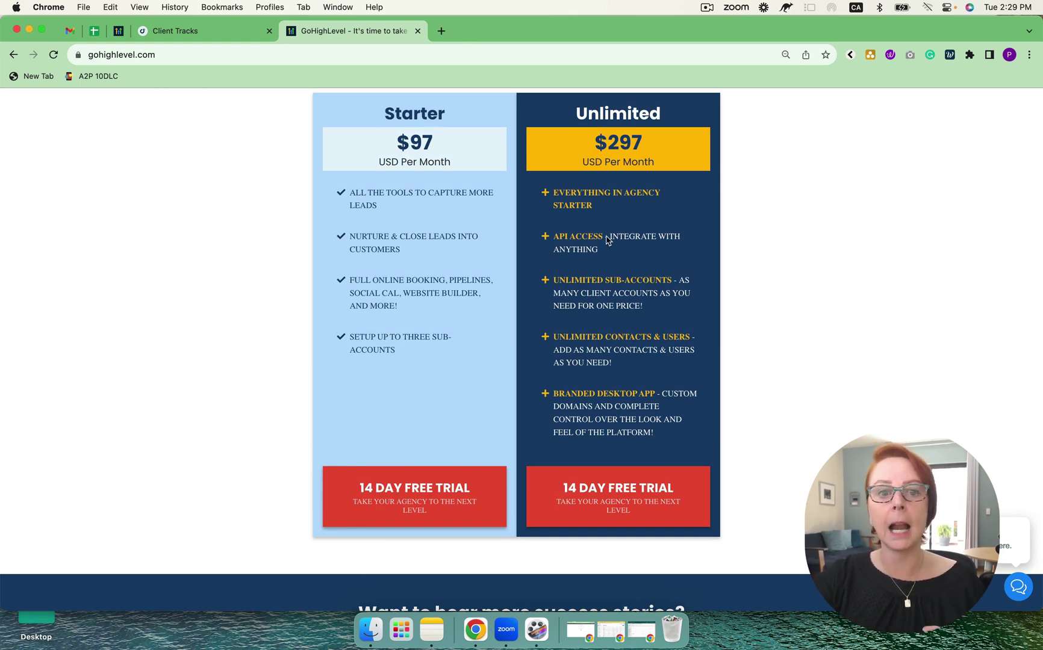
# Switch back to the Client Tracks tab and show the sub-account Dashboard
pyautogui.click(232, 40)
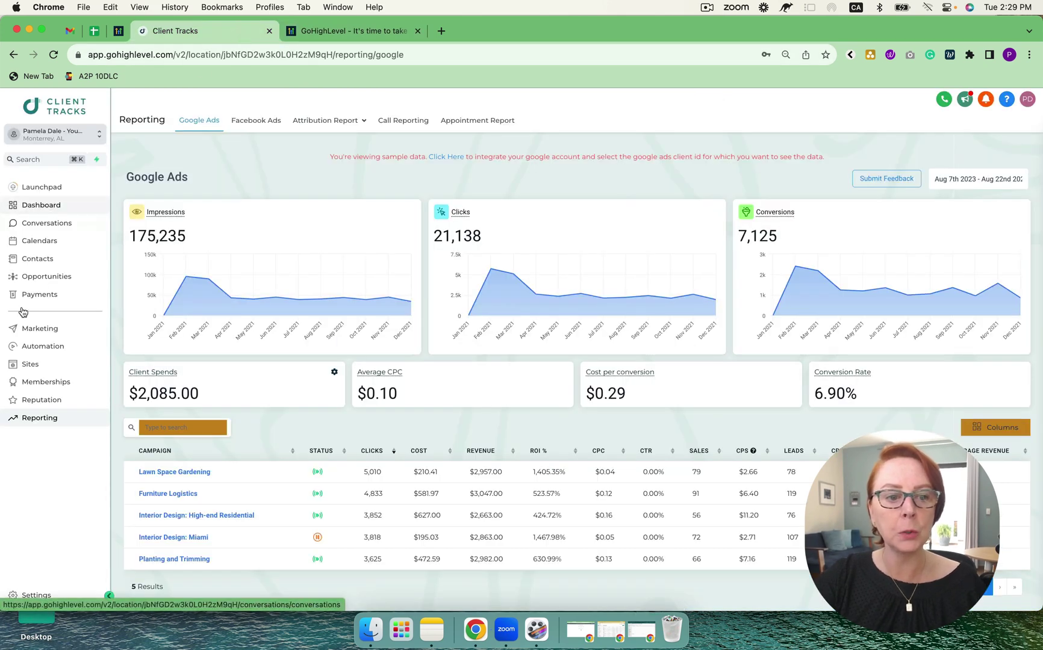
pyautogui.click(52, 207)
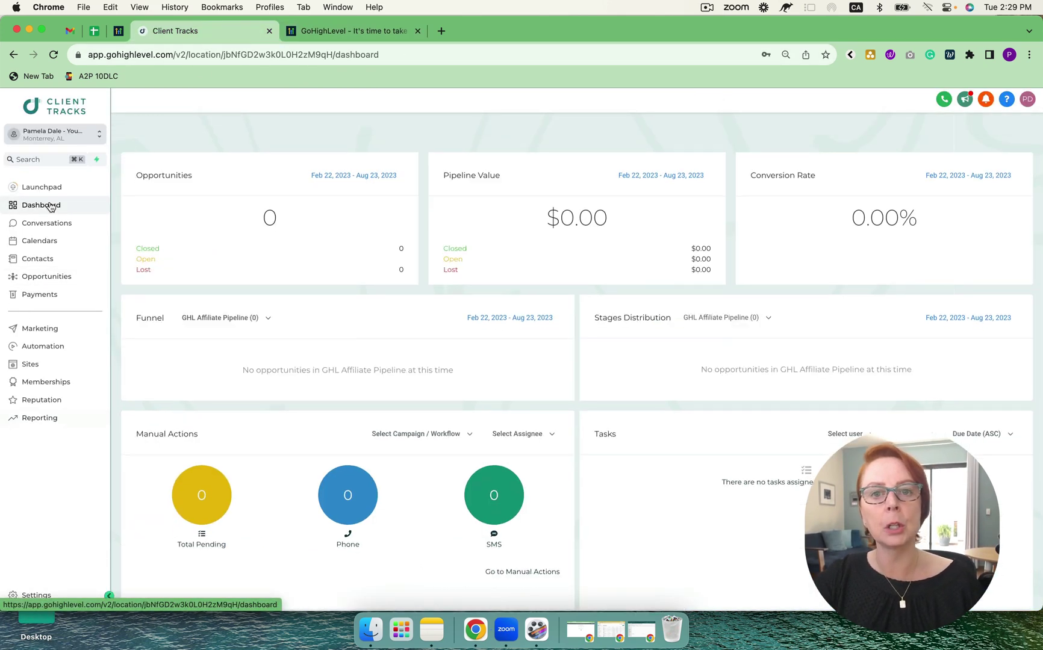